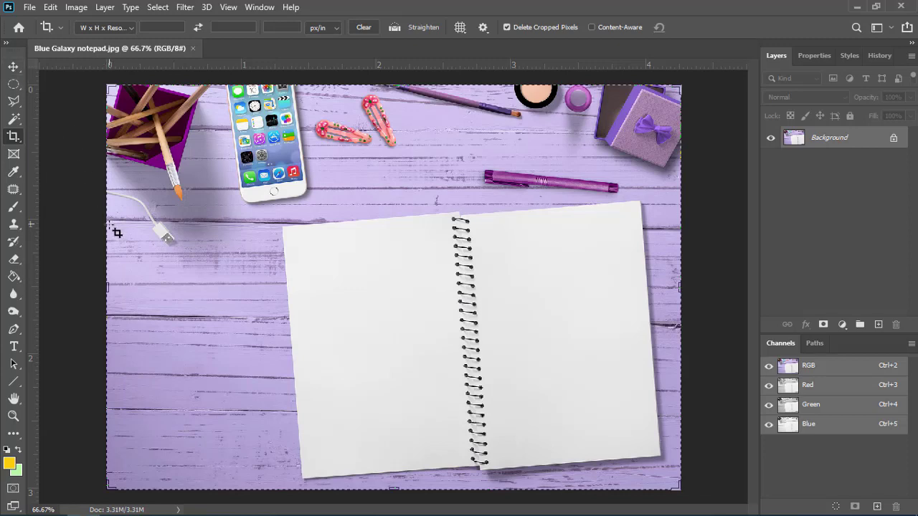
Step: Leave the Crop tool for the Move tool, with the notepad photo uncropped
key(v)
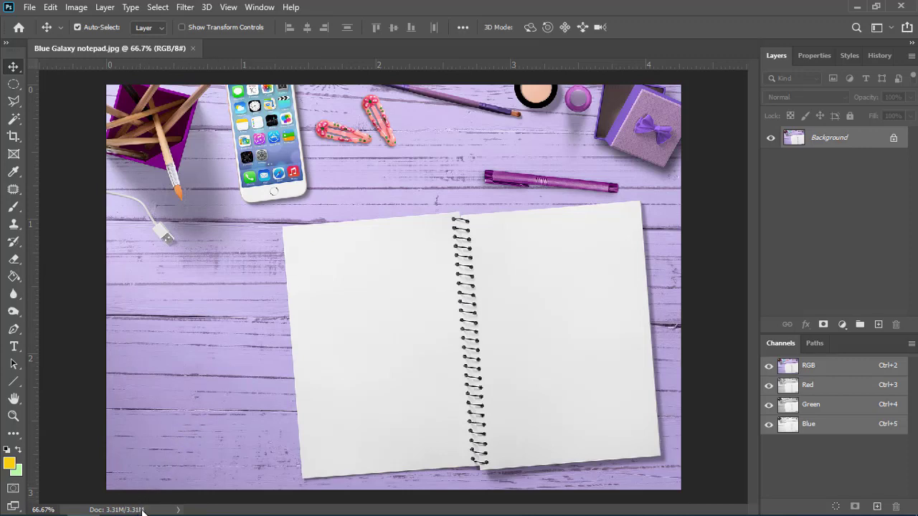
Step: Check in the status-bar readout that the photo is 1280 × 904 pixels, RGB 8 bpc
click(143, 510)
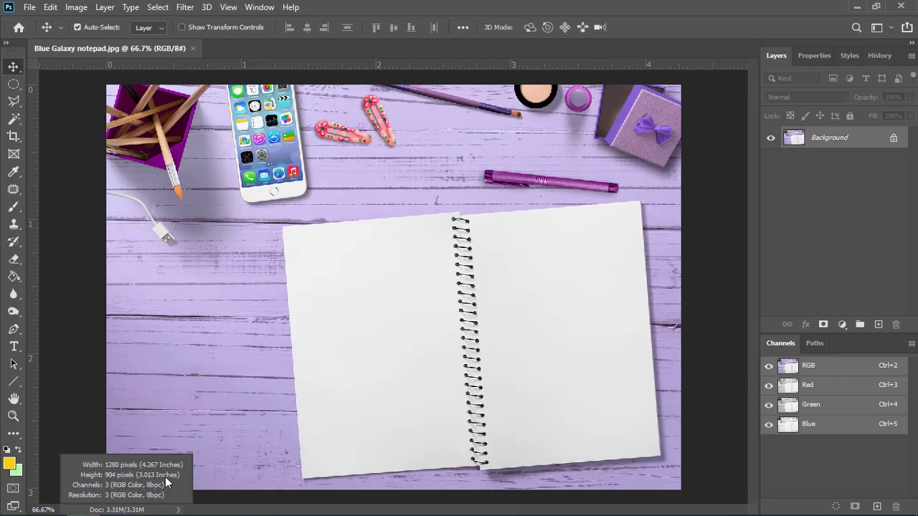
drag(166, 483, 143, 483)
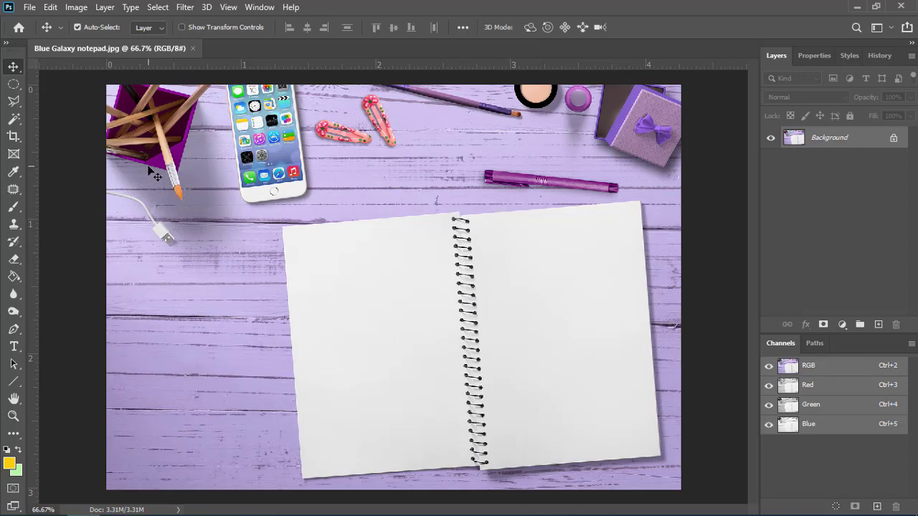
click(76, 8)
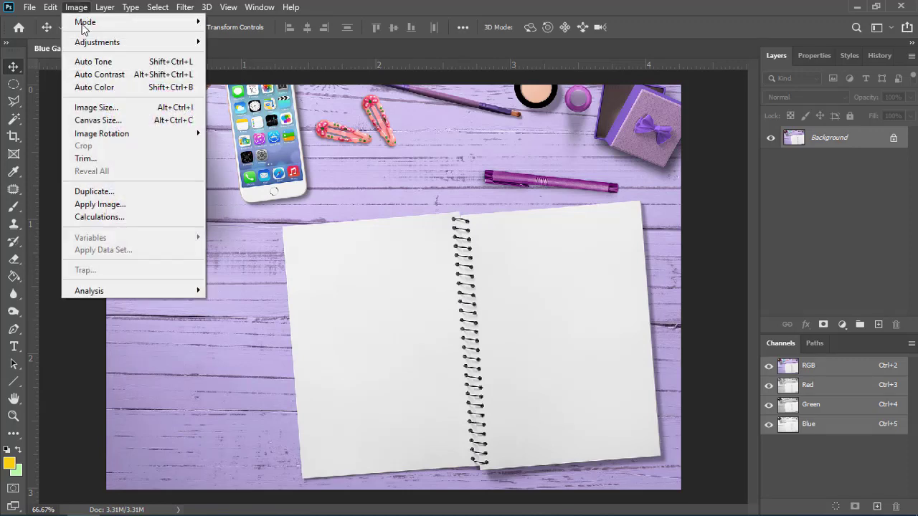
Step: Open Image Size and zoom its preview out to show the whole notepad photo
click(124, 108)
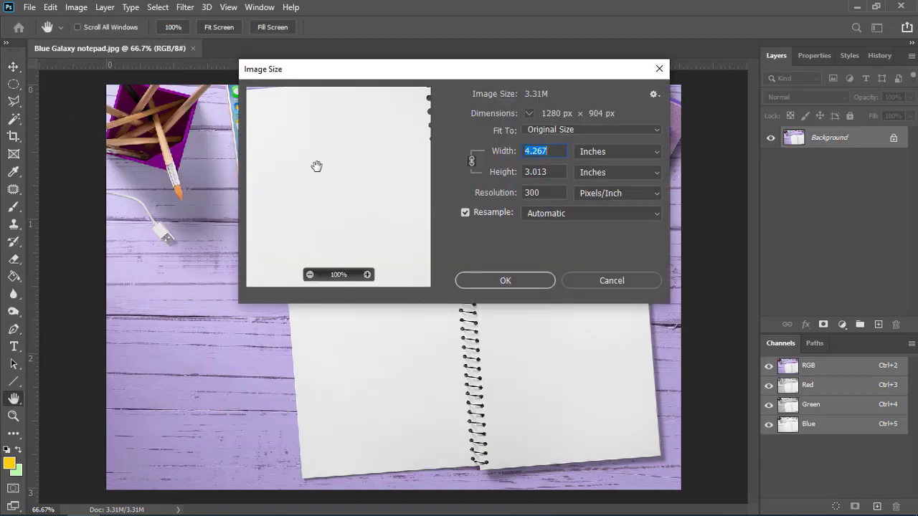
mouse_move(339, 274)
drag(371, 136, 334, 156)
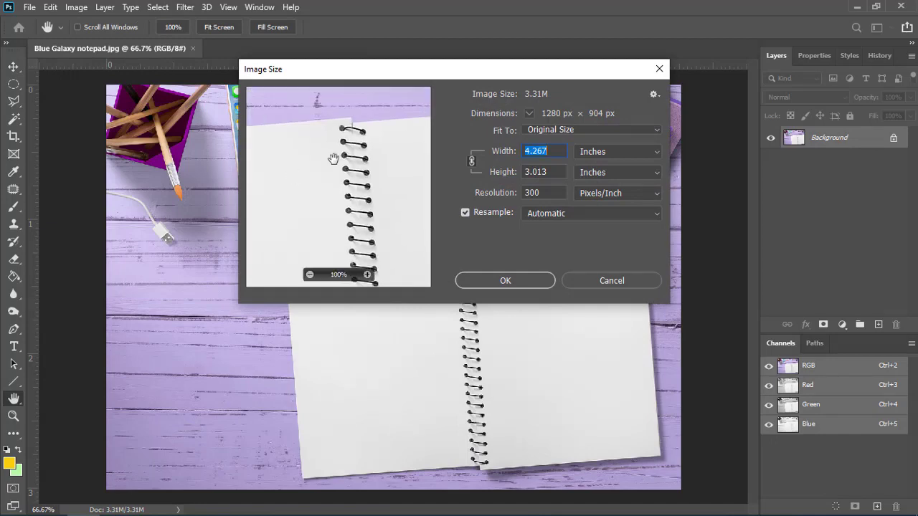
click(310, 275)
click(310, 275)
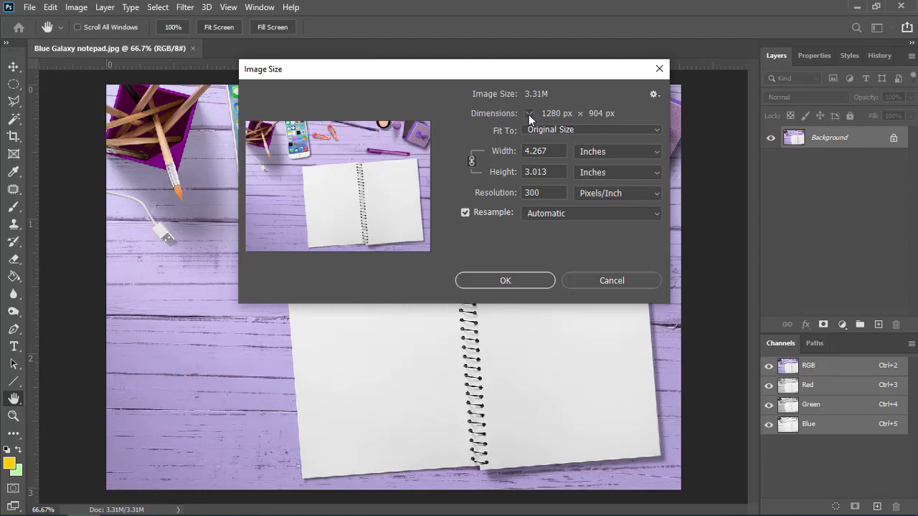
Step: Switch the Image Size width and height units to Pixels, reading 1280 × 904
click(529, 113)
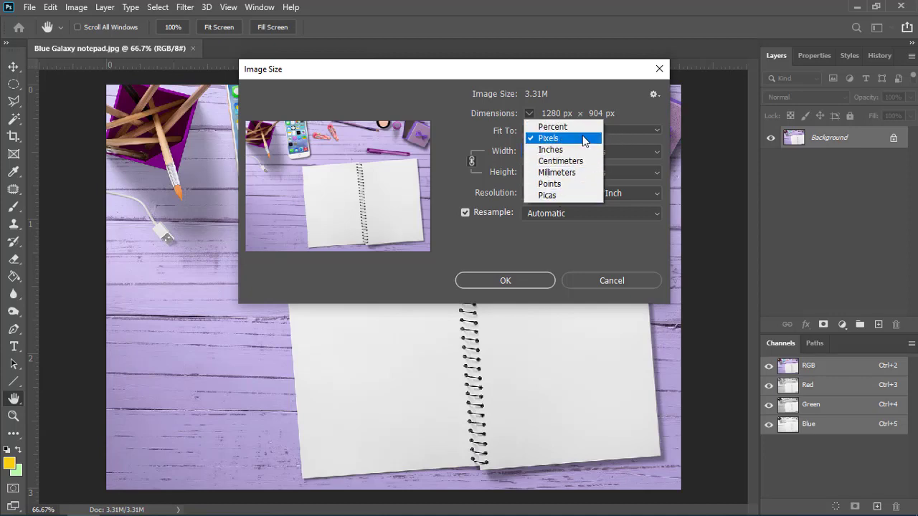
click(626, 113)
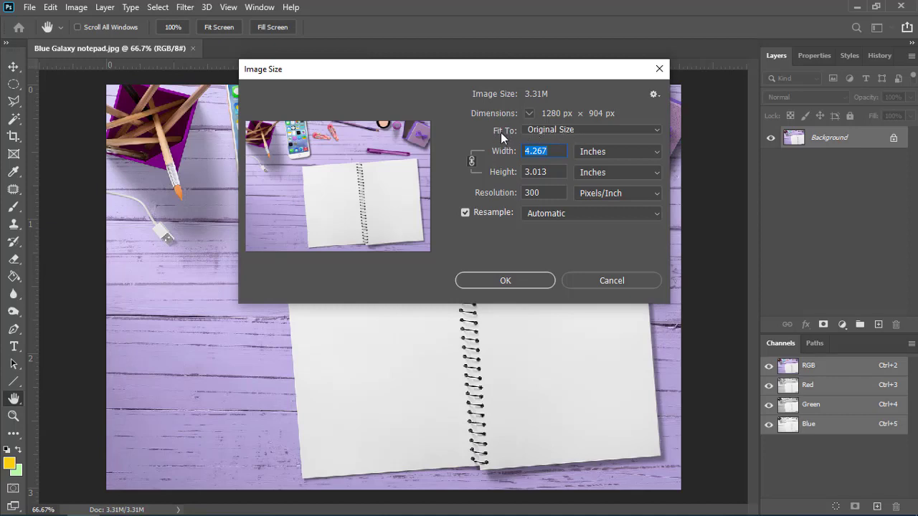
click(610, 128)
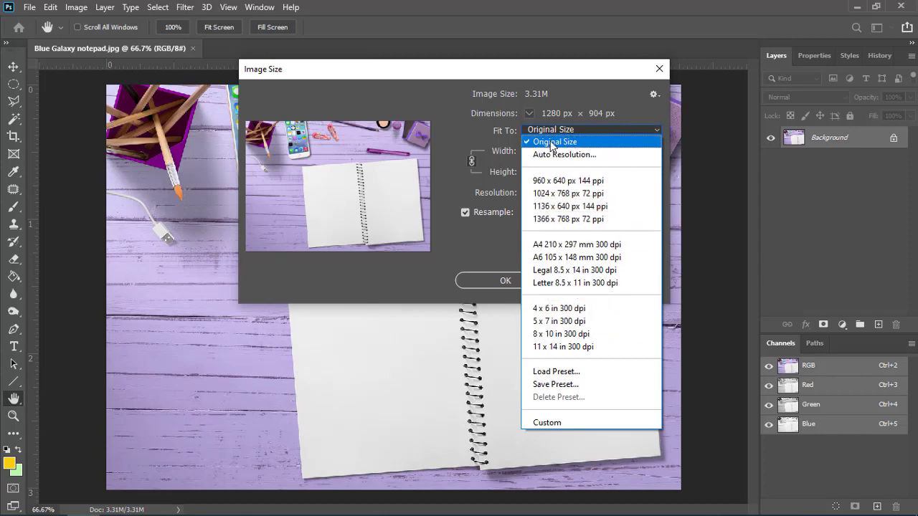
click(630, 114)
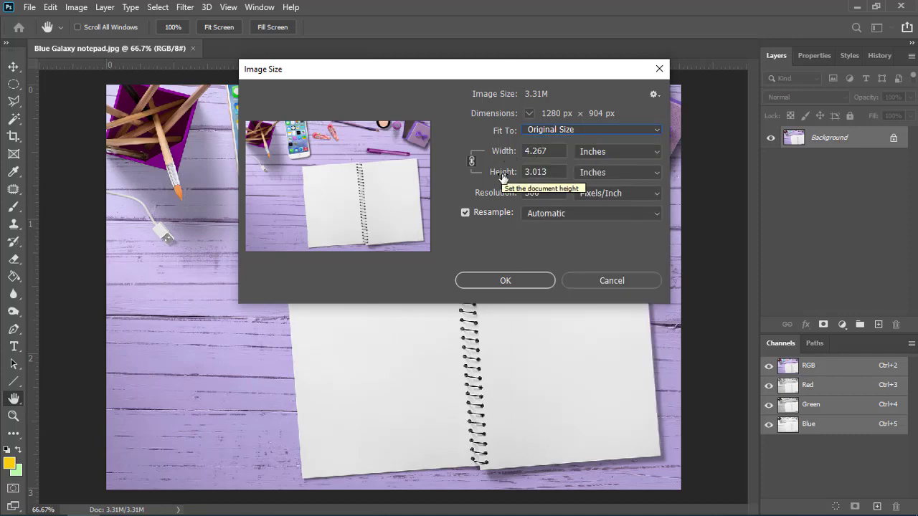
click(637, 151)
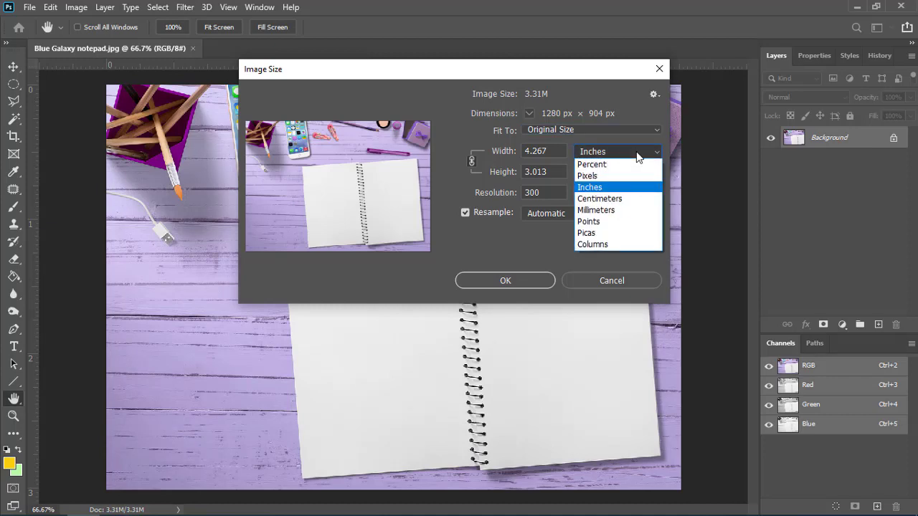
click(623, 176)
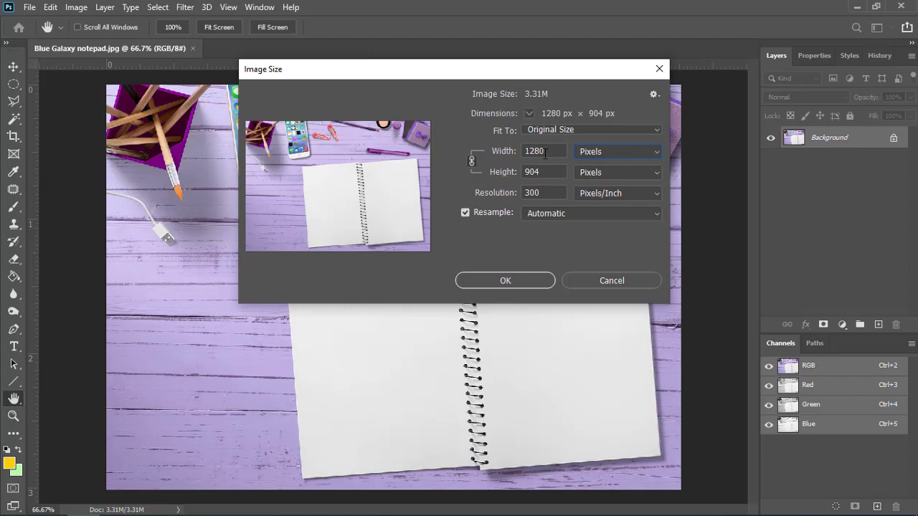
Step: Try a 1300 width, then scrub Width with and without the proportion link
click(473, 162)
text(13)
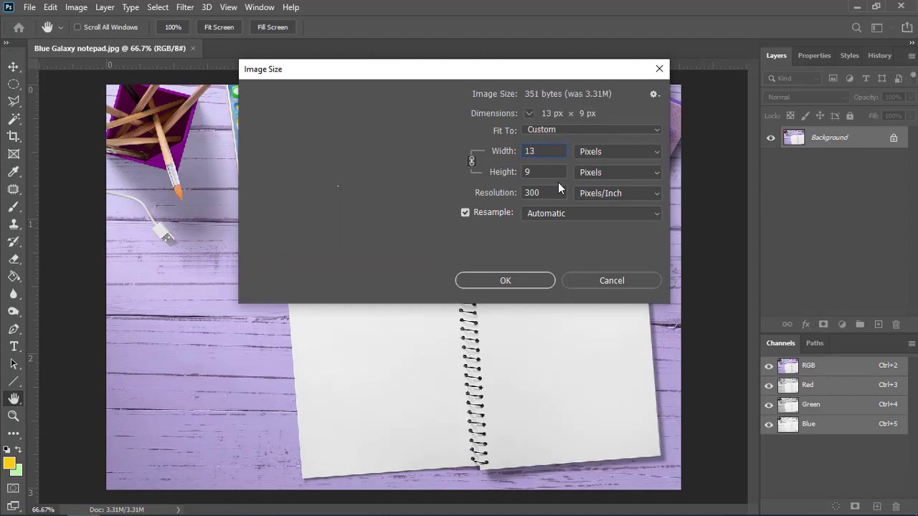
text(00)
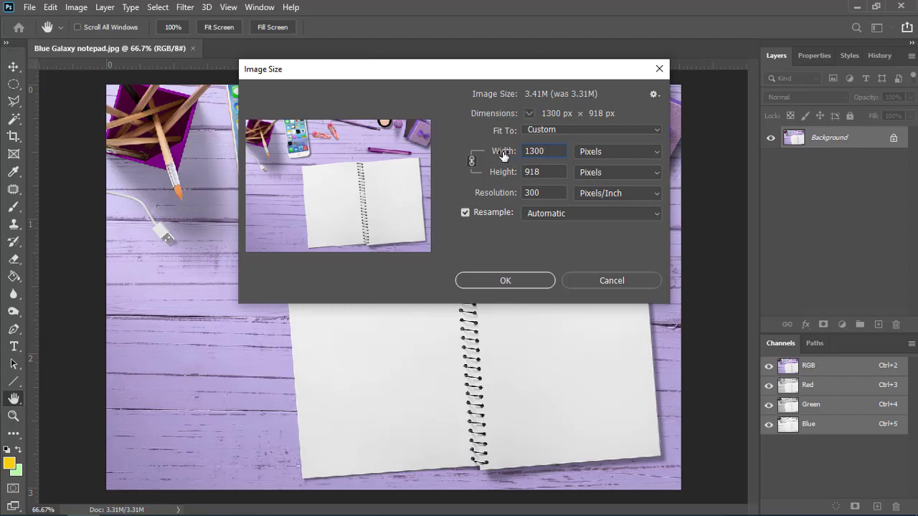
drag(505, 156, 647, 155)
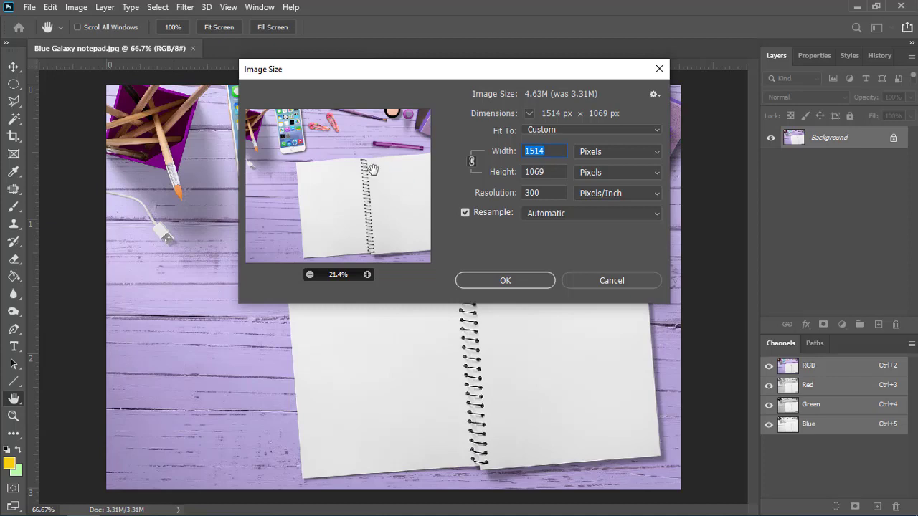
click(472, 162)
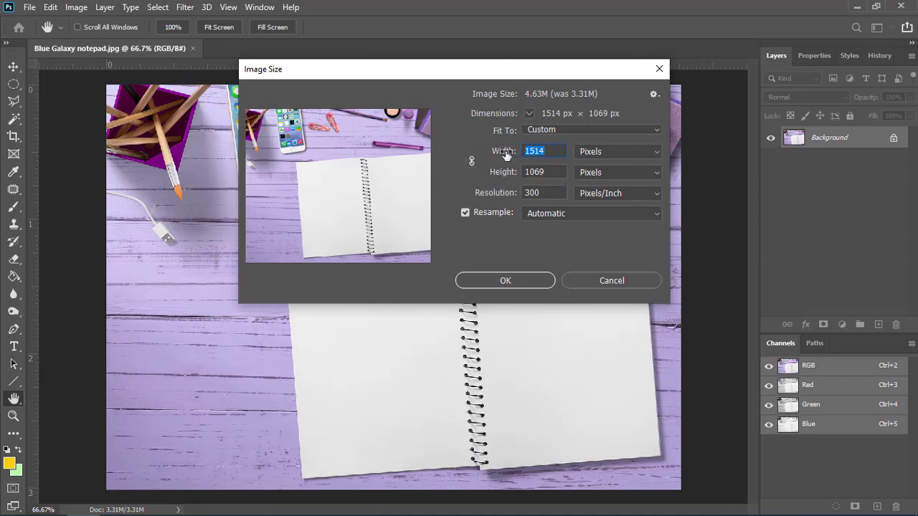
mouse_move(506, 154)
mouse_down()
mouse_move(524, 152)
mouse_move(487, 150)
mouse_move(624, 154)
mouse_up()
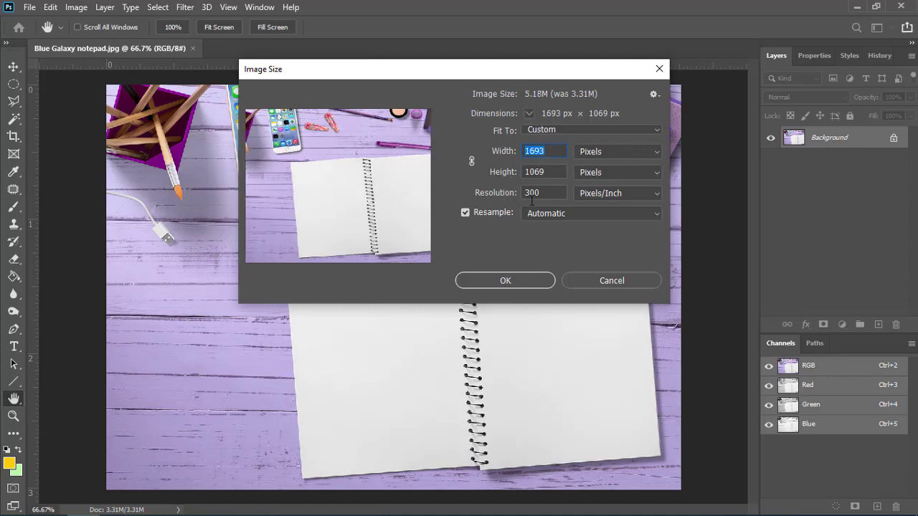
Step: Set Resolution to 72 Pixels/Inch, giving 406 × 257 px
click(652, 194)
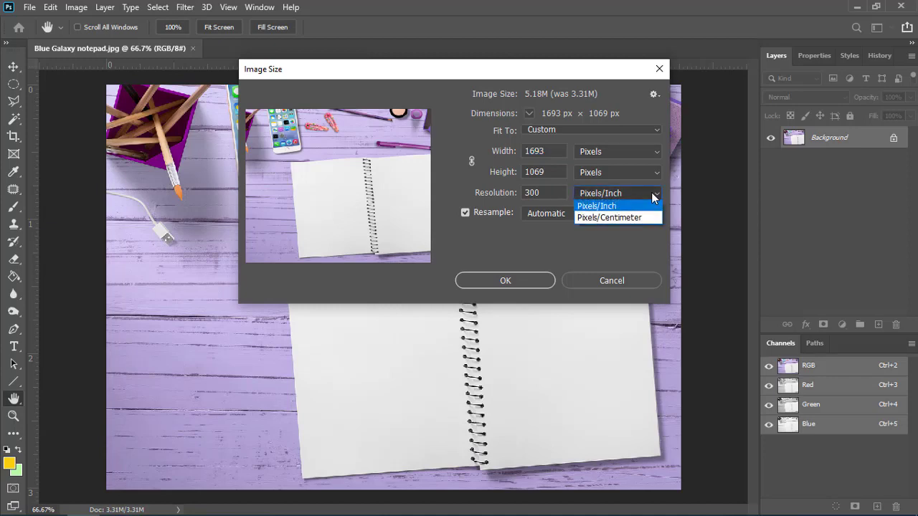
click(651, 192)
click(544, 192)
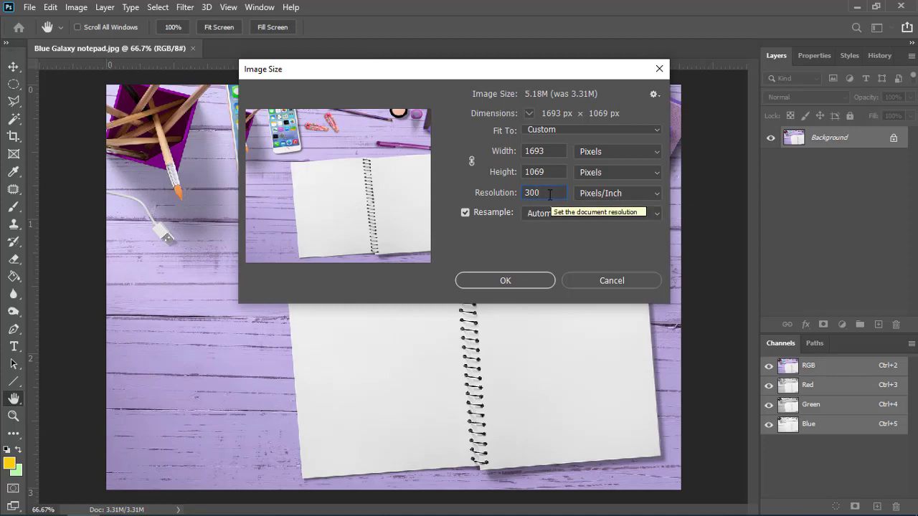
click(505, 192)
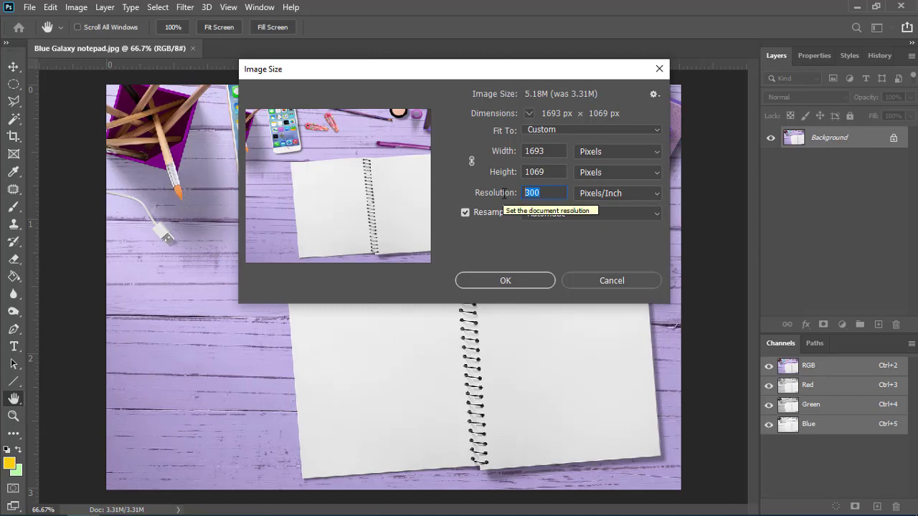
text(72)
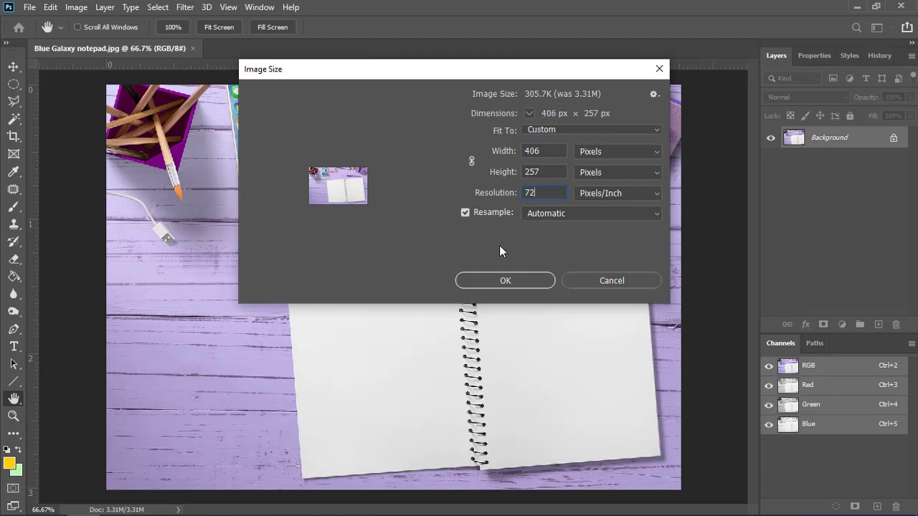
Step: Reset to 1280 × 904, turn Resample off, and apply 72 pixels/inch
click(465, 213)
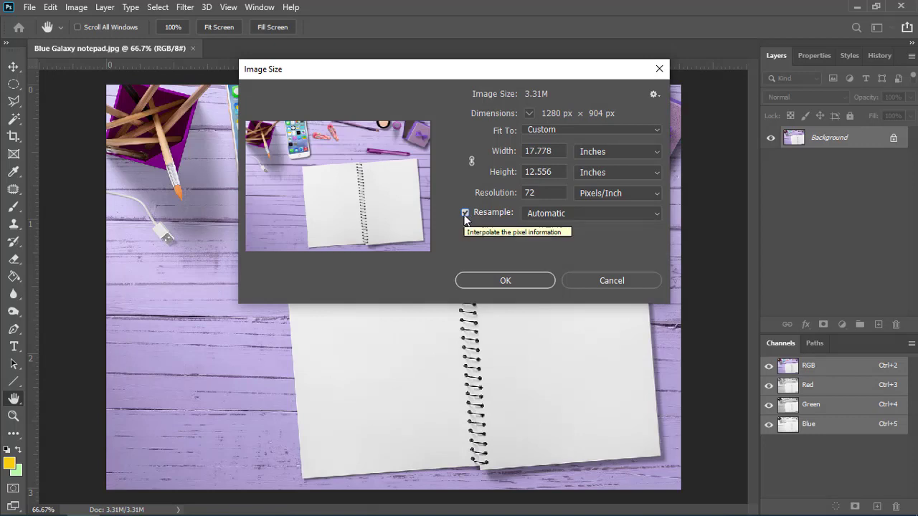
click(465, 213)
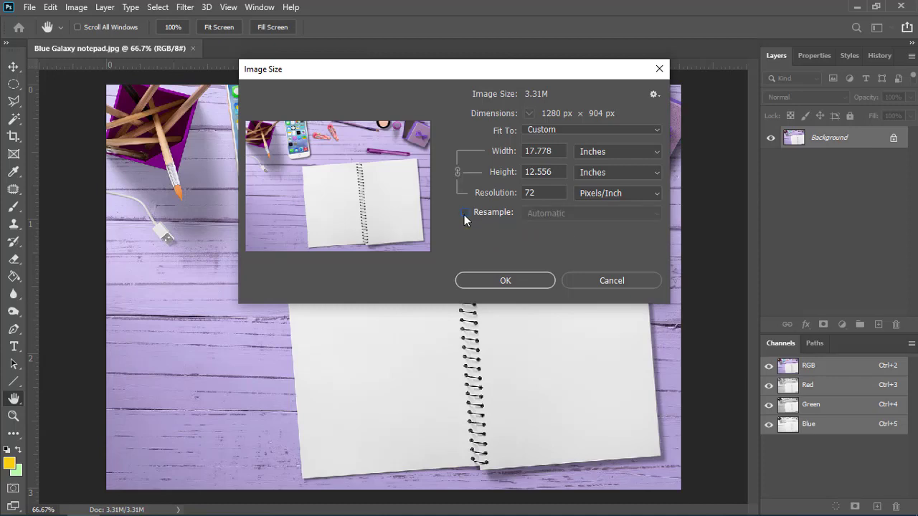
click(465, 213)
click(465, 213)
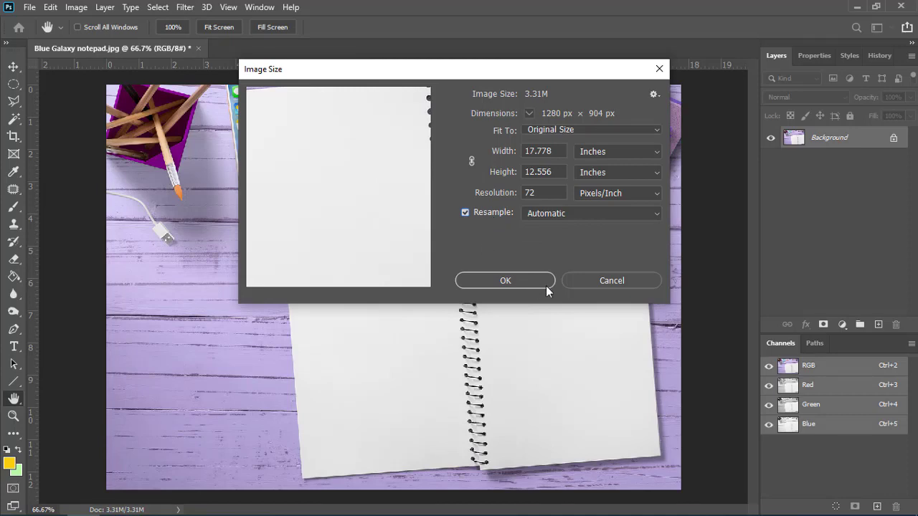
alt+click(573, 281)
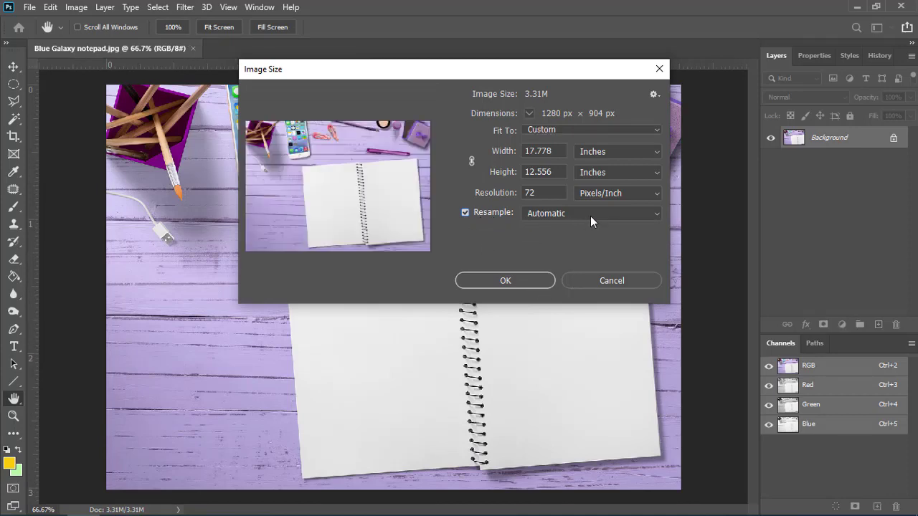
click(590, 216)
click(585, 248)
click(488, 217)
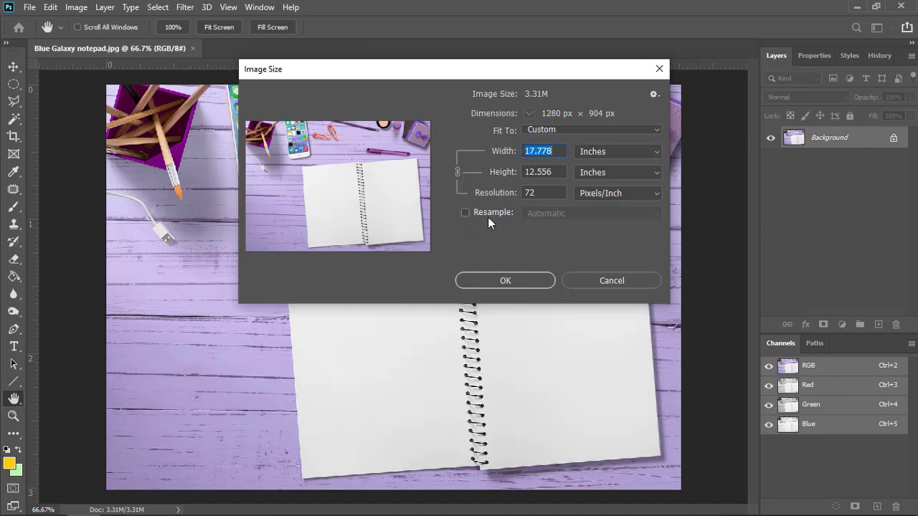
click(528, 279)
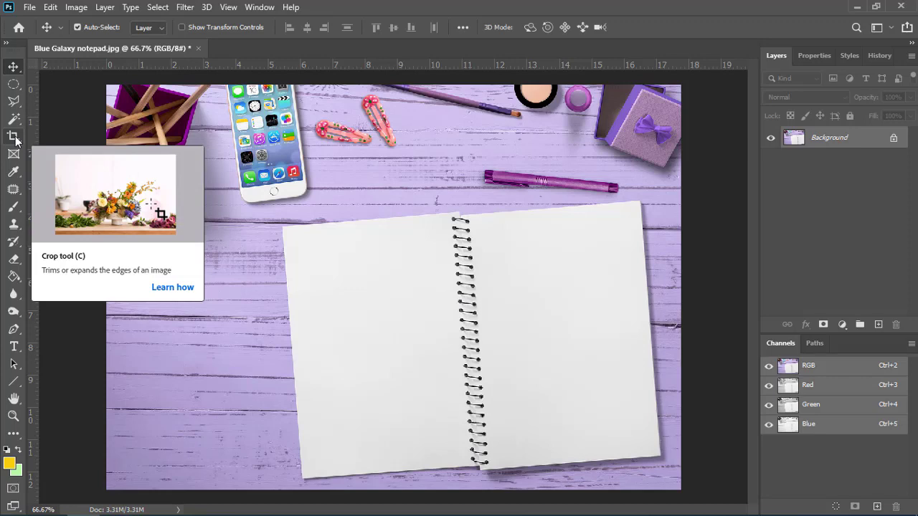
Step: Try 1:1 and 16:9 crop ratios, then set W x H x Resolution (17.778 × 12.556 in, 72 px/in)
click(14, 137)
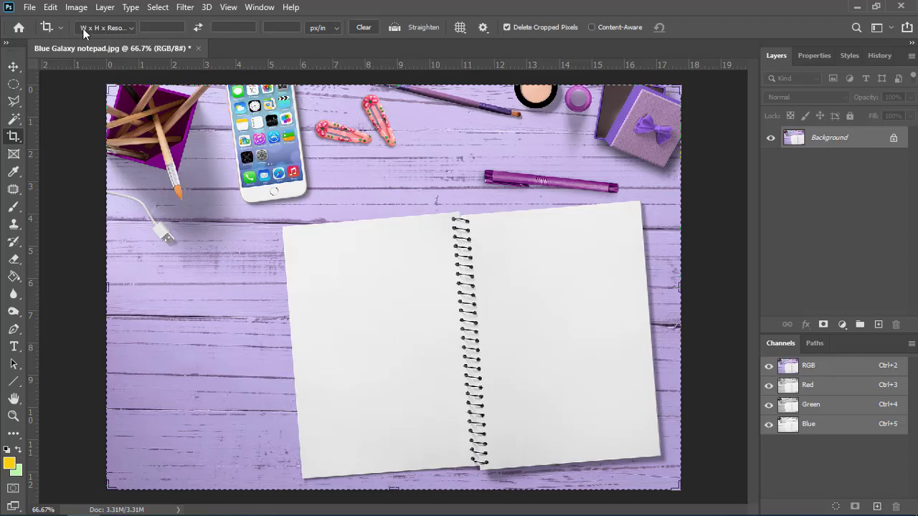
click(131, 34)
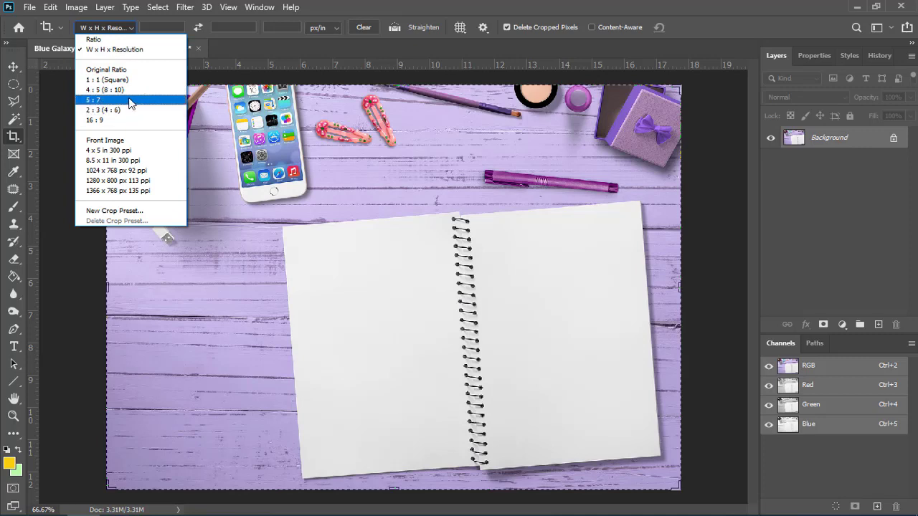
click(130, 81)
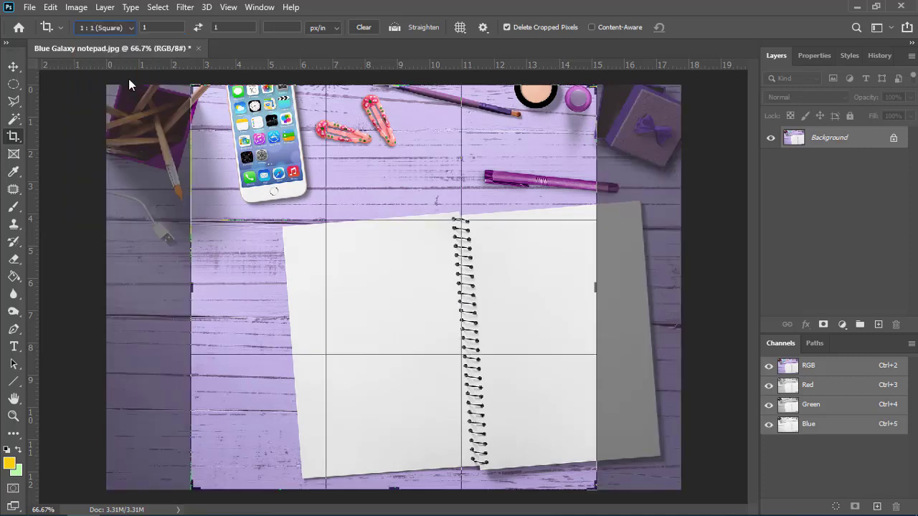
click(129, 28)
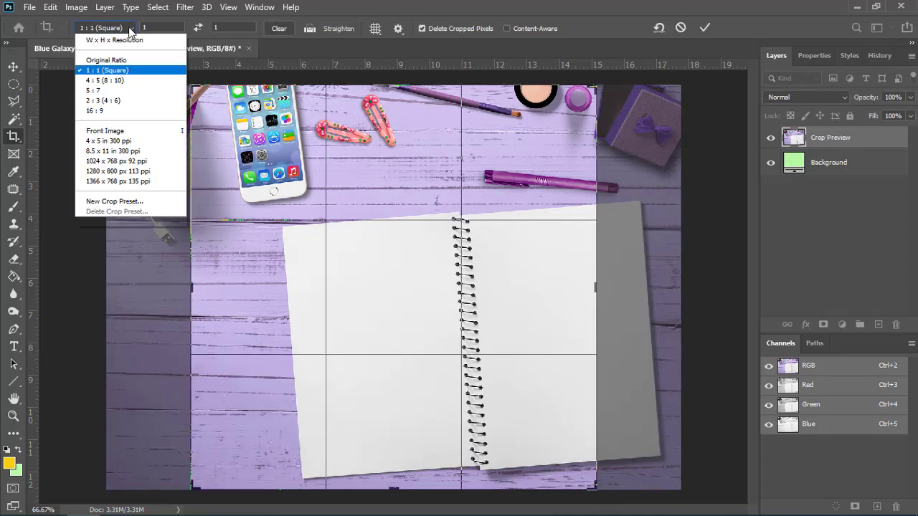
click(134, 121)
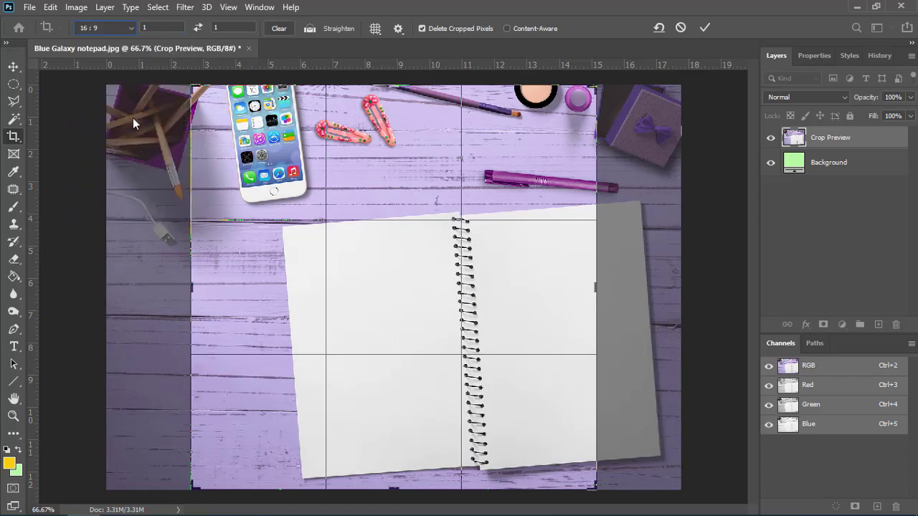
click(130, 31)
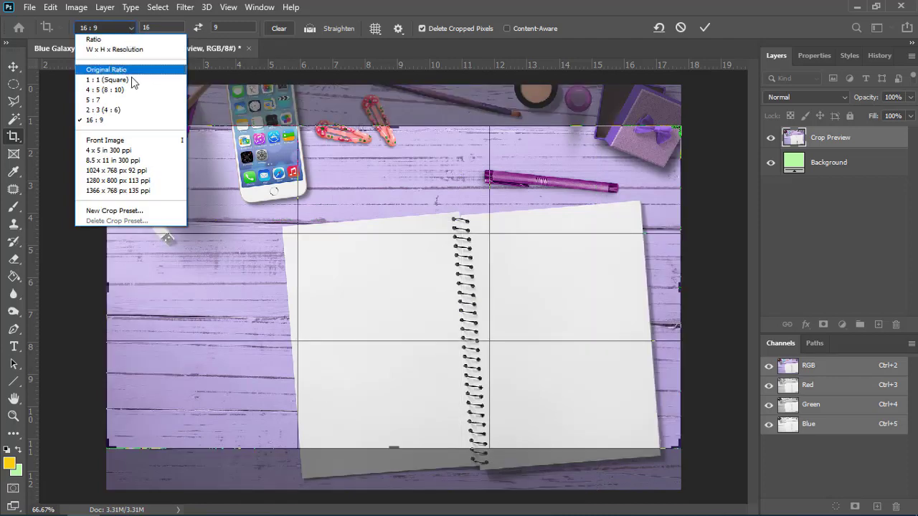
click(138, 140)
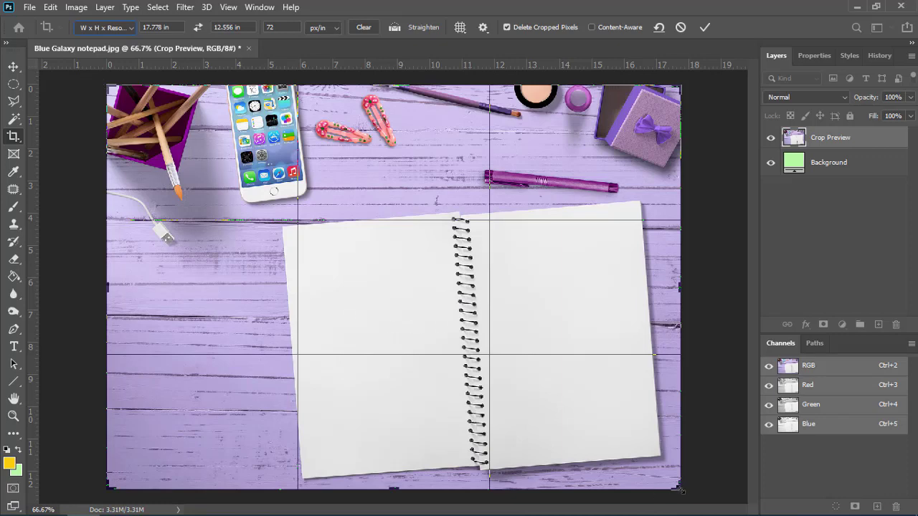
Step: Pull the crop corners inward, rotate about 3.8°, and turn off Delete Cropped Pixels
drag(680, 489, 658, 473)
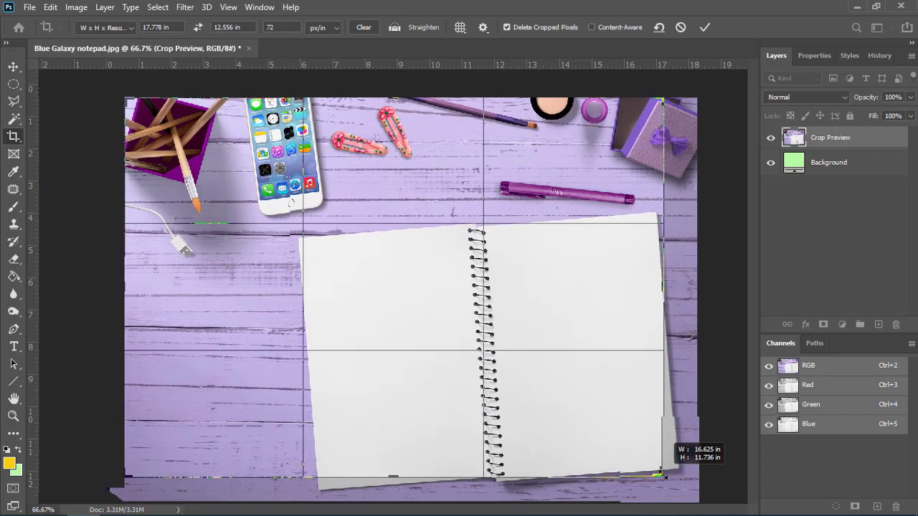
drag(660, 101, 647, 117)
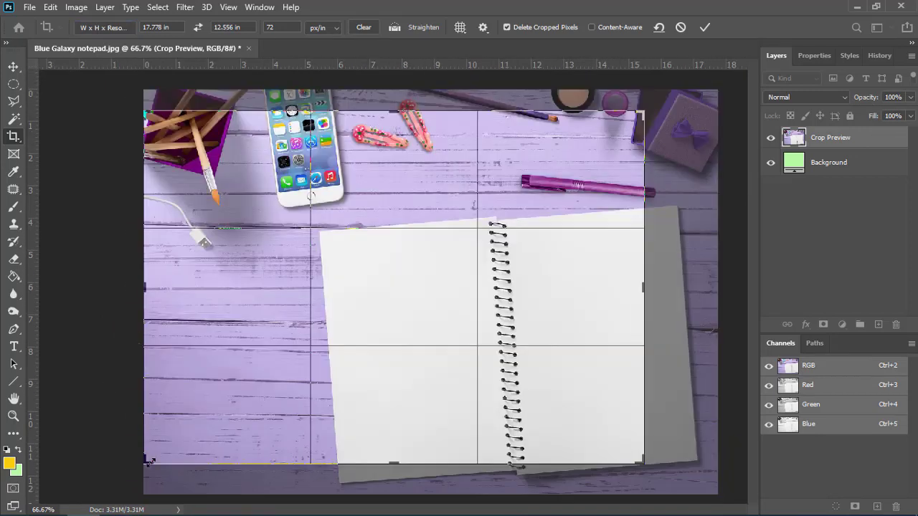
drag(147, 459, 166, 450)
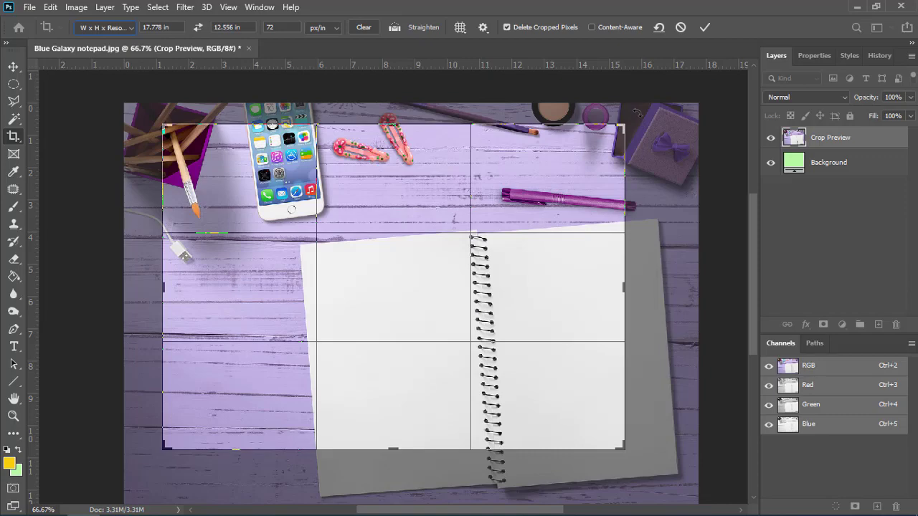
mouse_move(637, 112)
mouse_down()
mouse_move(645, 133)
mouse_move(612, 103)
mouse_move(621, 113)
mouse_up()
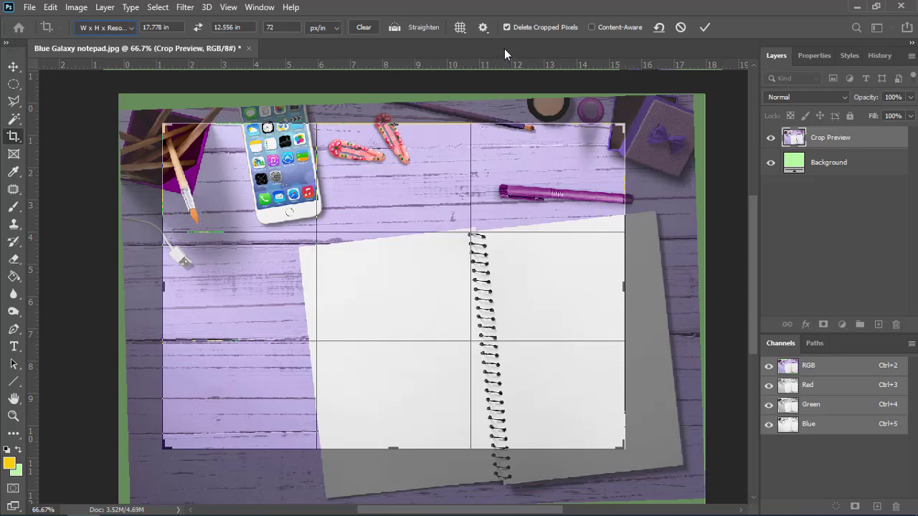
click(507, 27)
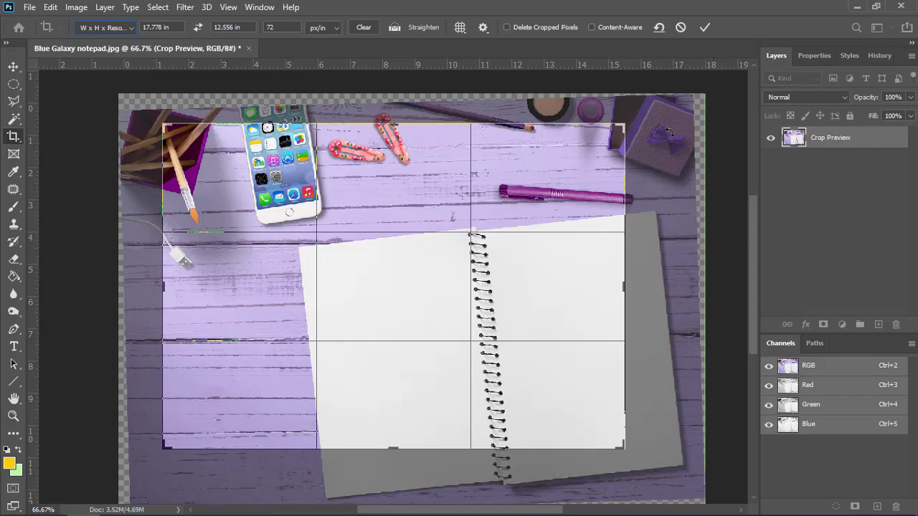
Step: Commit the rotated crop, then re-rotate about 1.9° and commit again
click(704, 28)
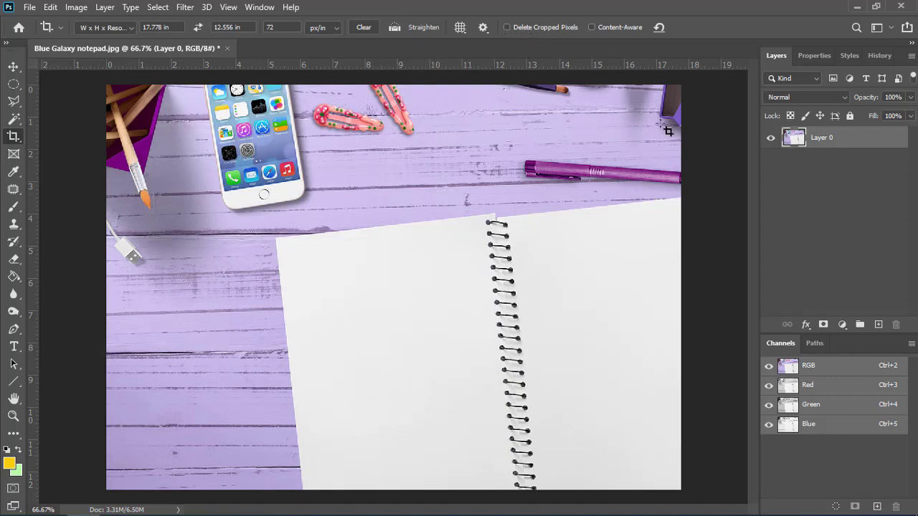
click(699, 153)
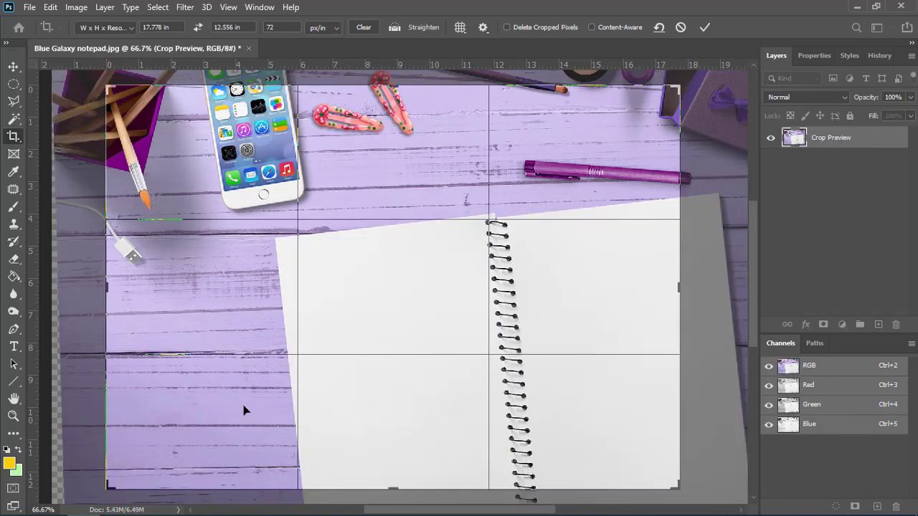
mouse_move(690, 86)
mouse_down()
mouse_move(694, 101)
mouse_move(675, 94)
mouse_up()
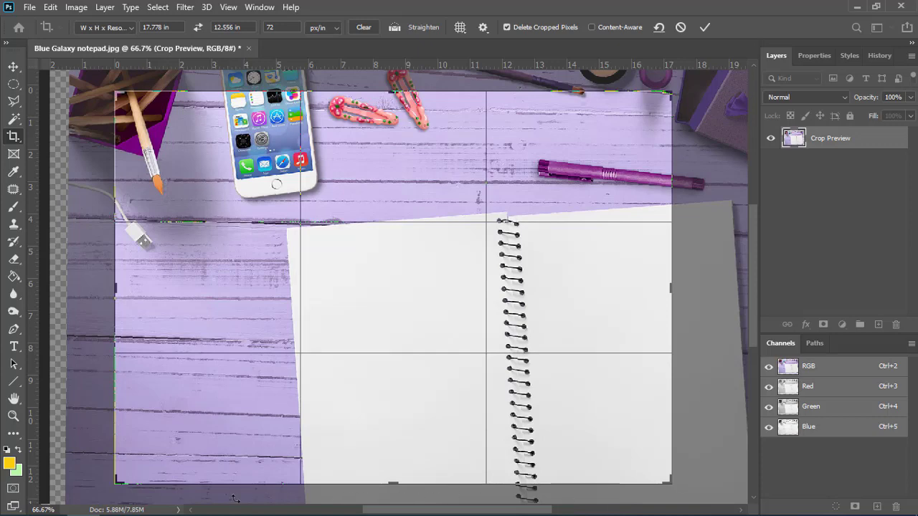
click(708, 27)
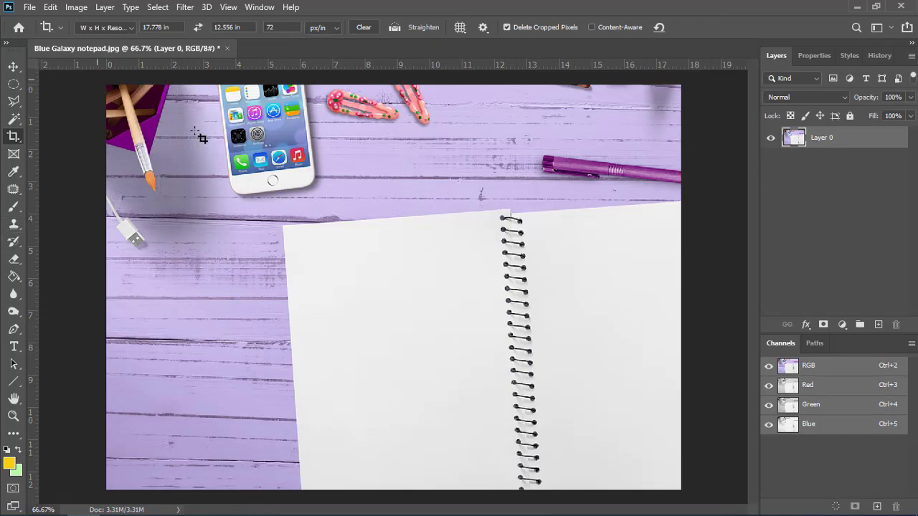
Step: Draw a crop box extending past the top-right and bottom-left edges and apply it
drag(108, 86, 810, 482)
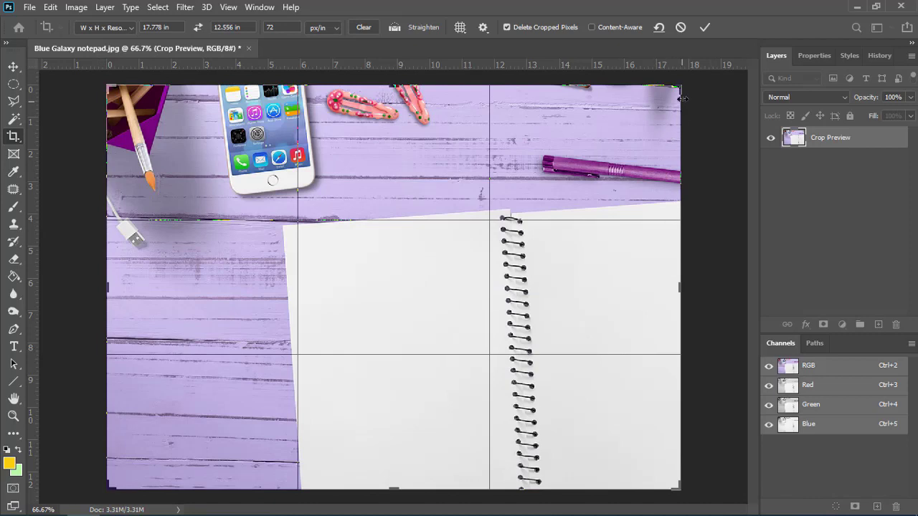
drag(683, 90, 690, 85)
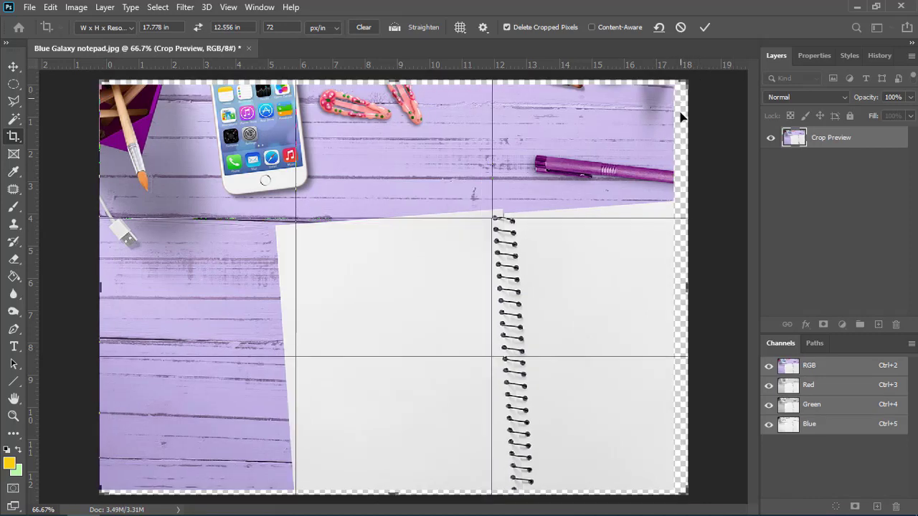
drag(101, 493, 59, 495)
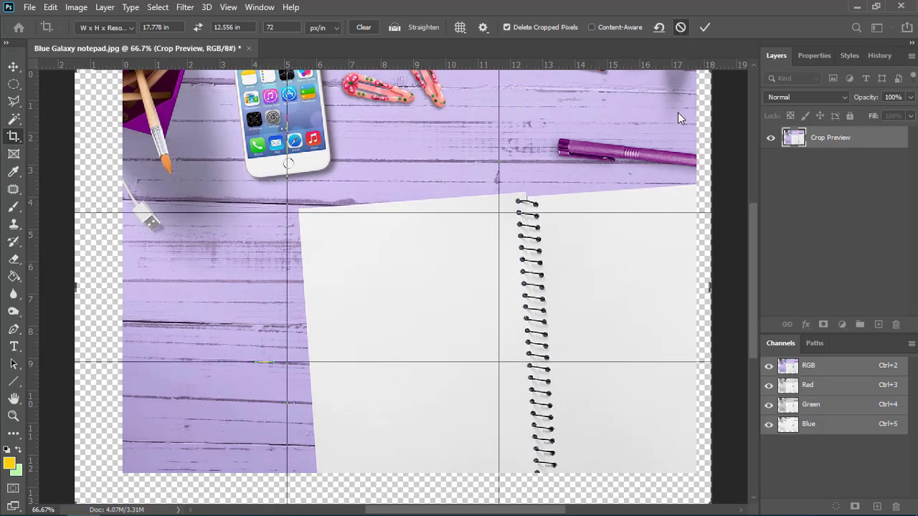
key(Return)
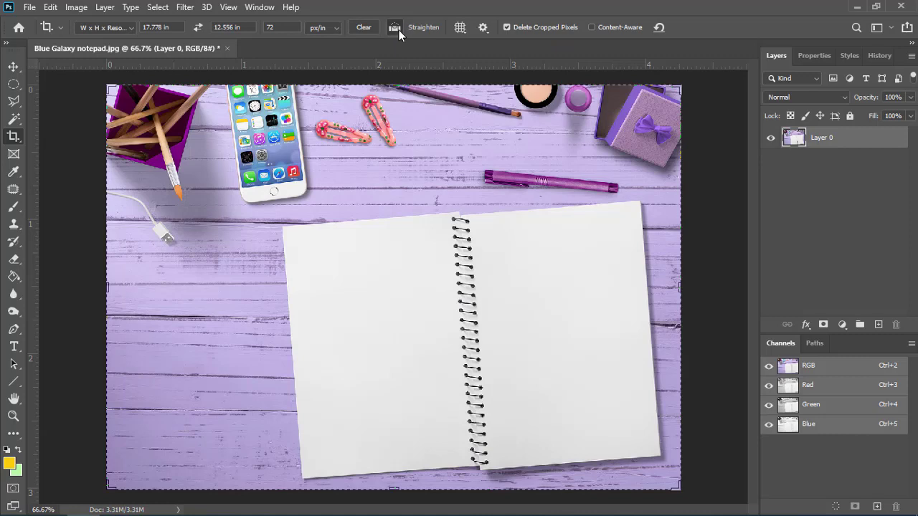
Step: Level the notebook's top edge with a Straighten line and commit the crop
click(398, 31)
drag(432, 215, 346, 222)
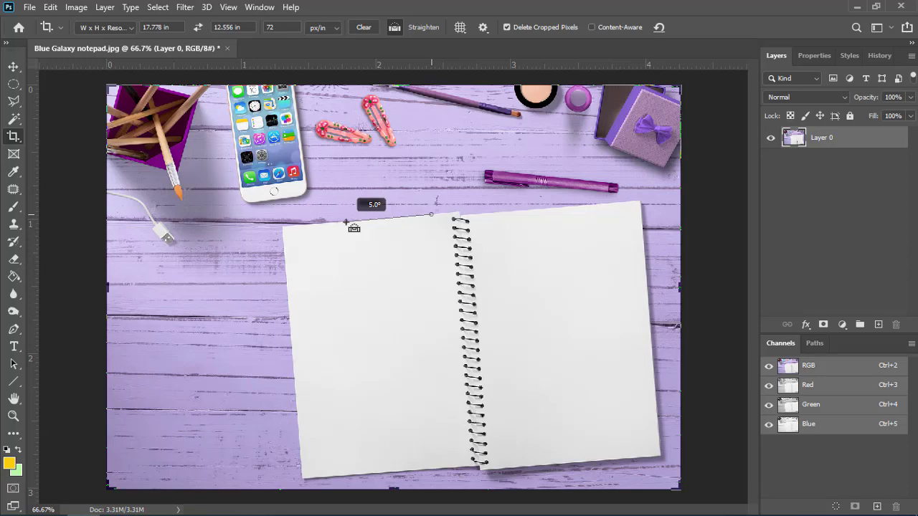
drag(345, 223, 345, 222)
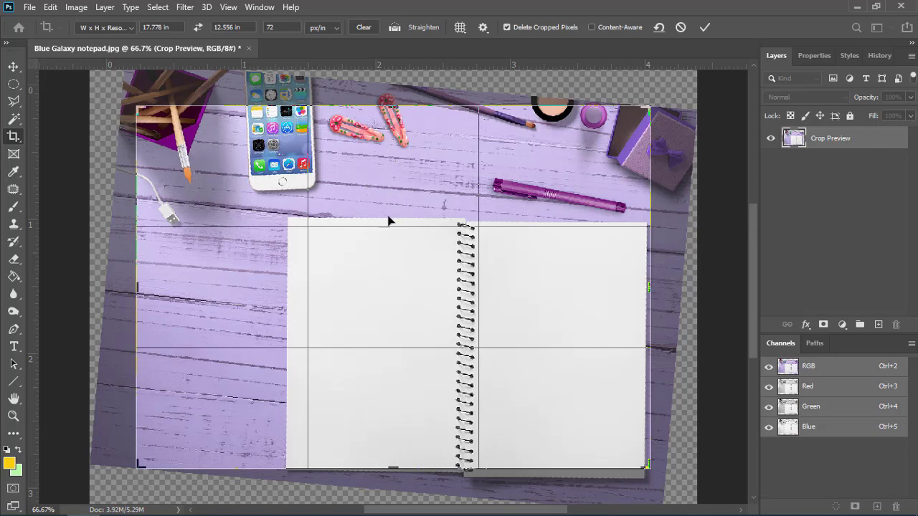
click(703, 28)
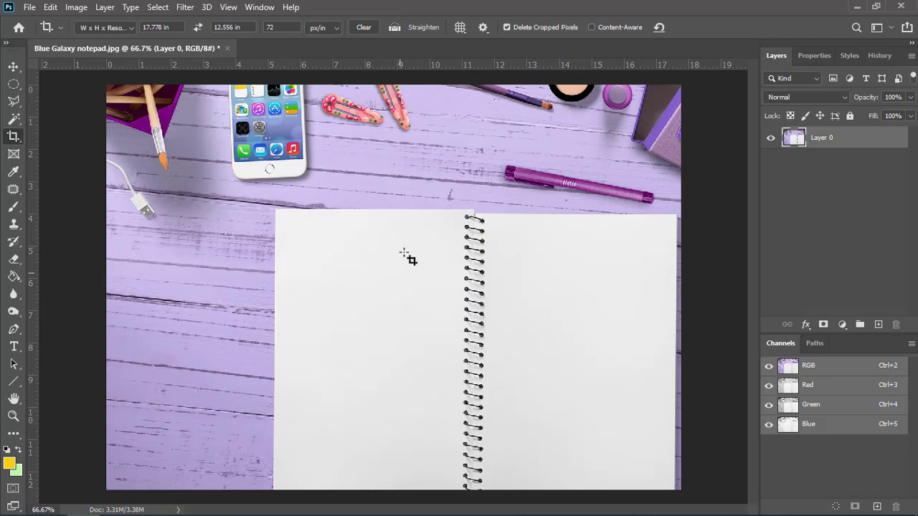
Step: Commit the 17.778 × 12.556 in crop with its resolution set to 100 px/in
right_click(173, 26)
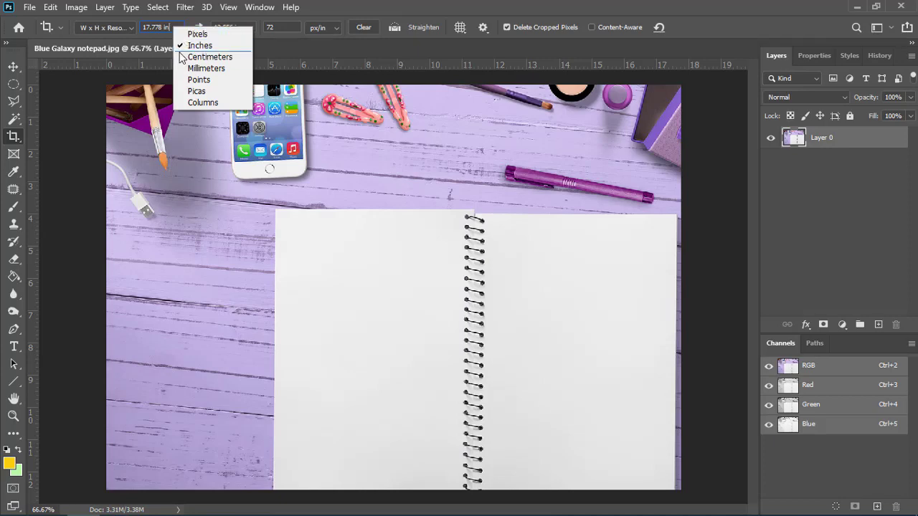
click(251, 28)
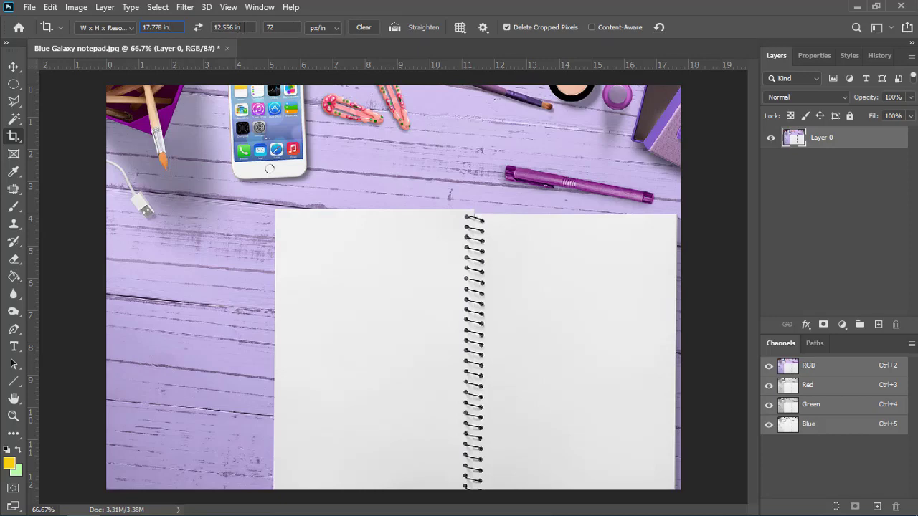
right_click(244, 27)
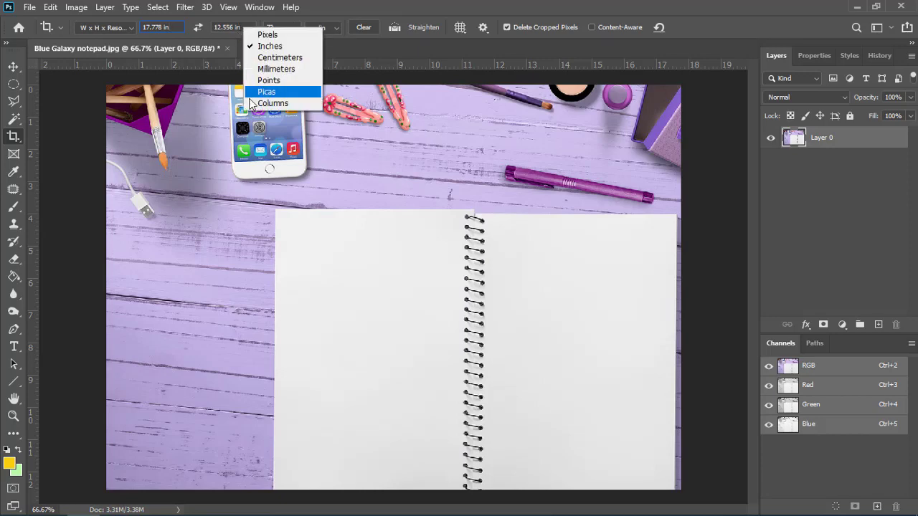
click(286, 20)
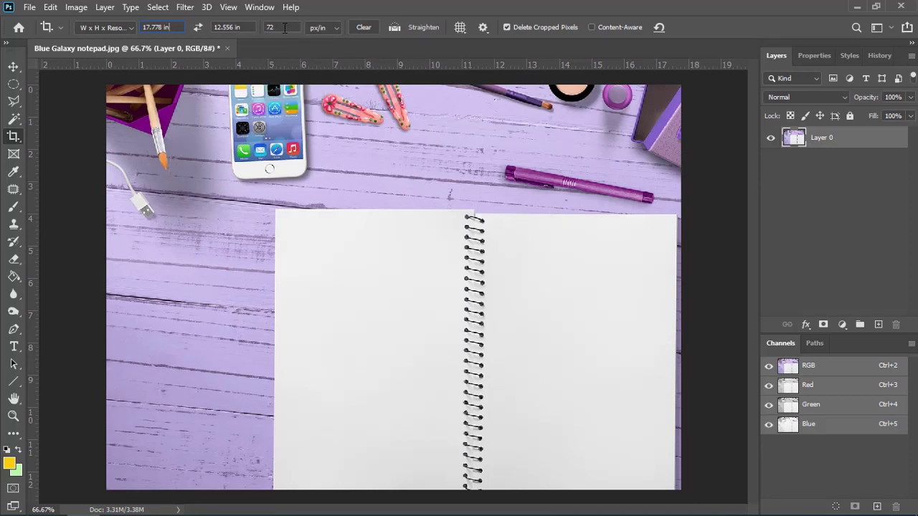
click(285, 27)
click(337, 28)
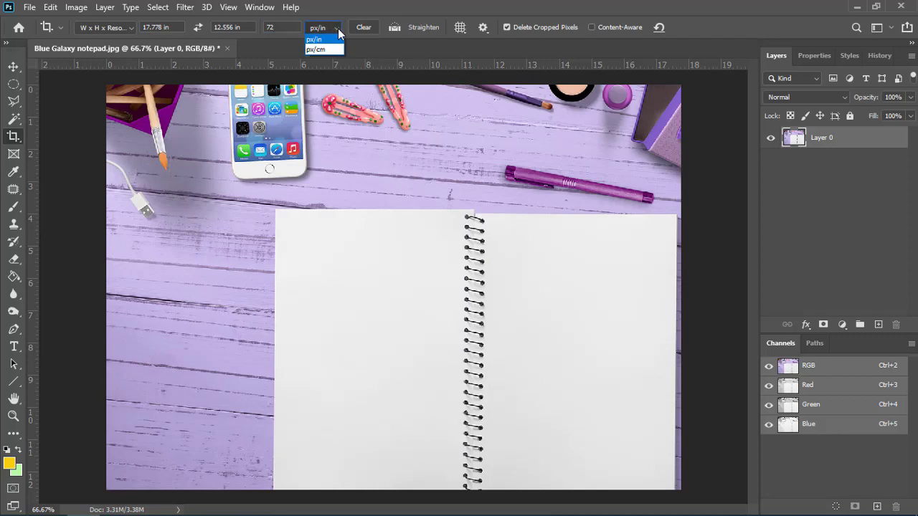
click(319, 41)
double_click(270, 27)
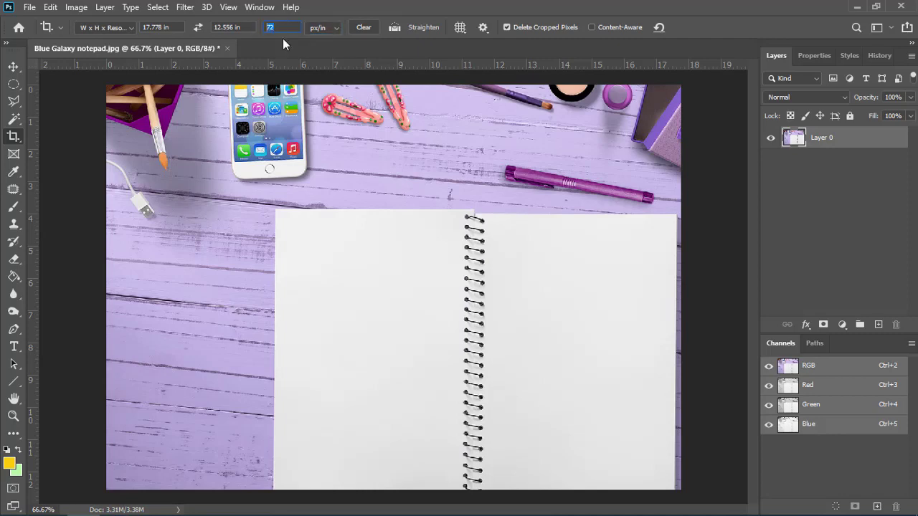
text(1)
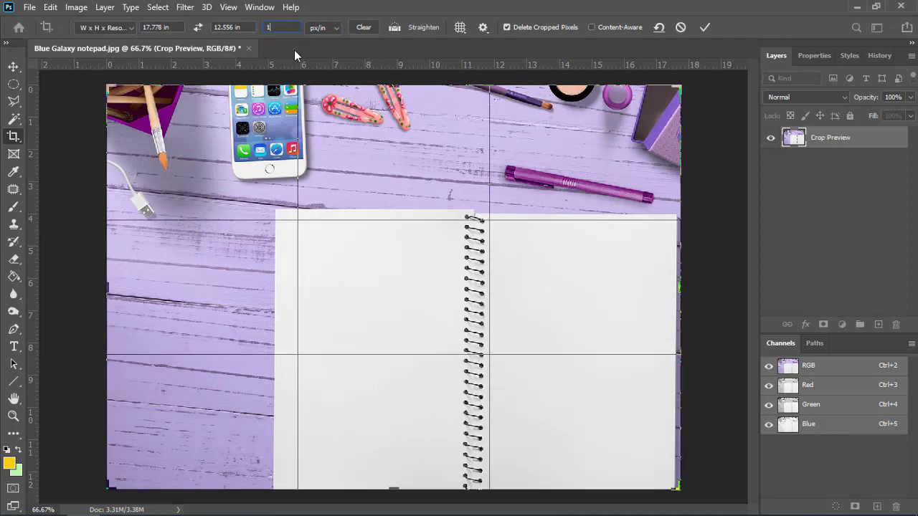
text(00)
click(706, 33)
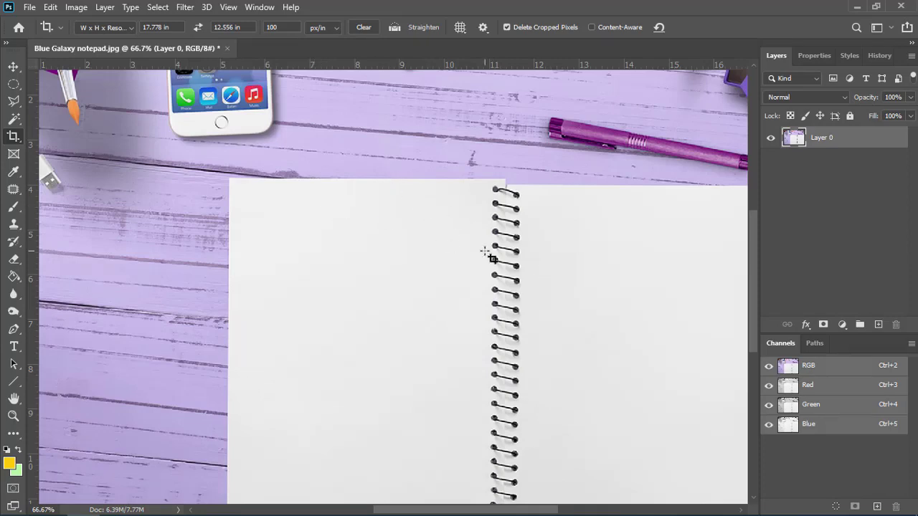
Step: Set the canvas to 18 × 13 inches in Canvas Size, adding transparent margins
key(ctrl+minus)
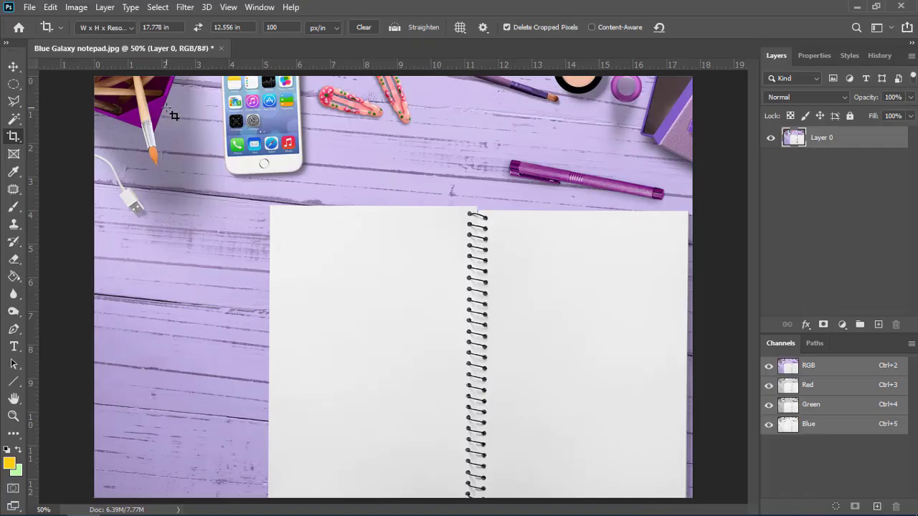
click(76, 8)
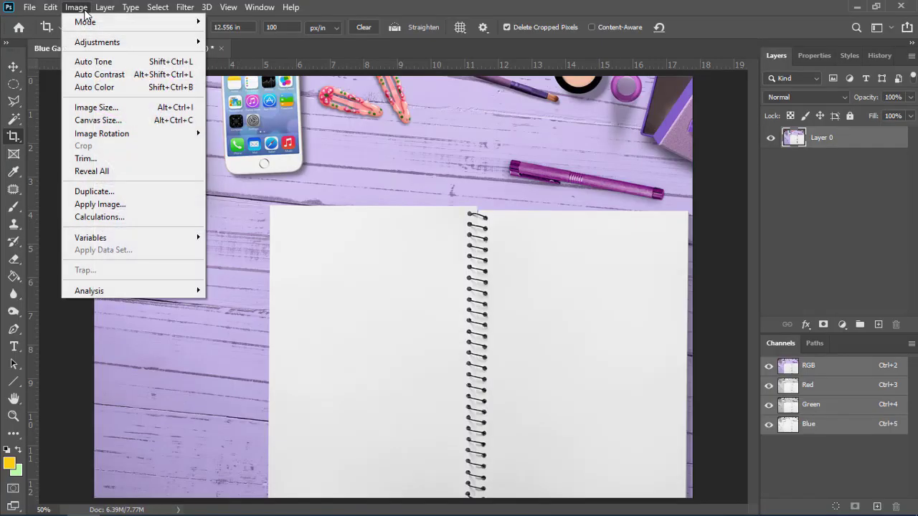
click(126, 119)
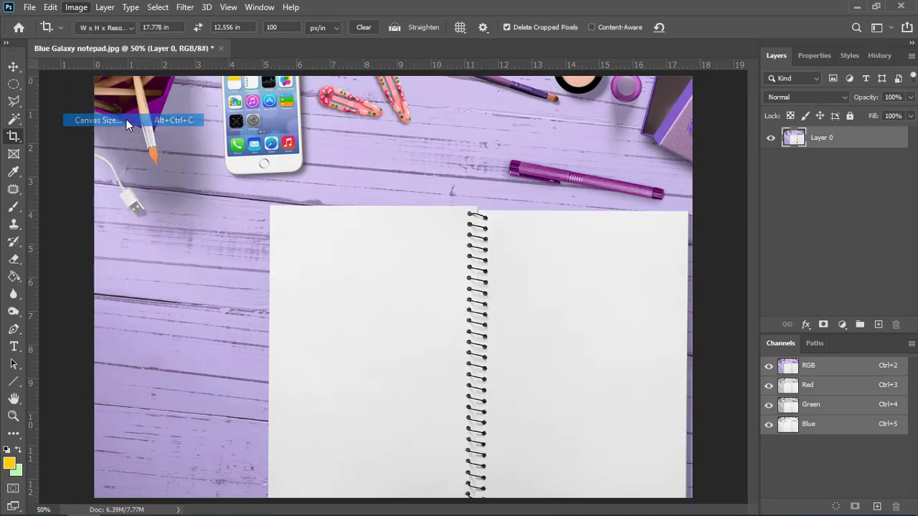
drag(441, 77, 445, 121)
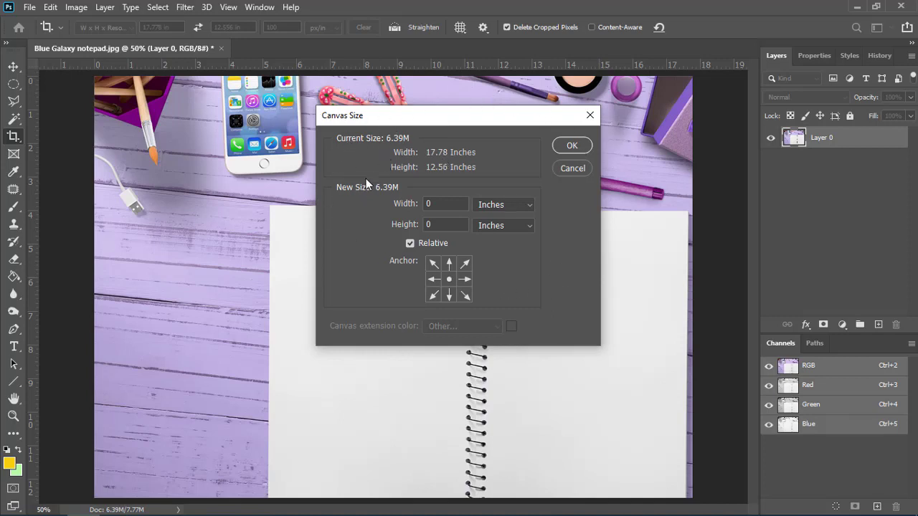
click(410, 244)
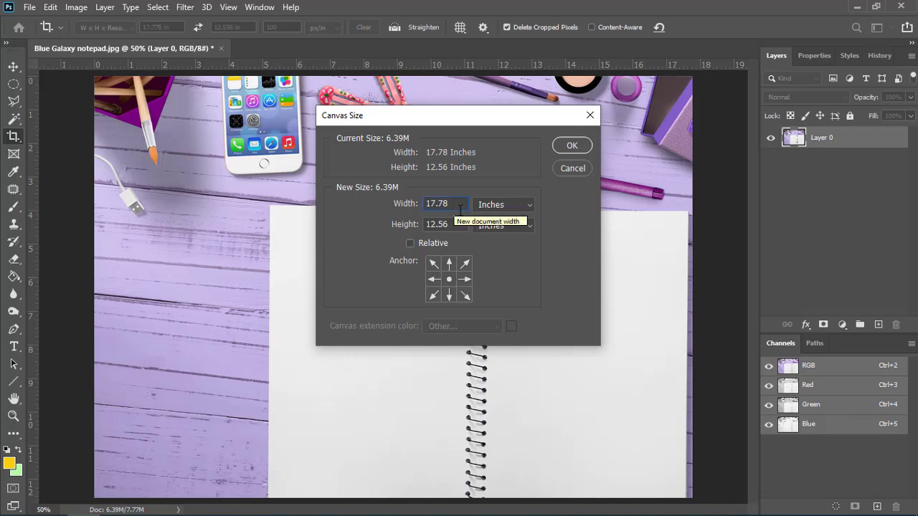
double_click(454, 205)
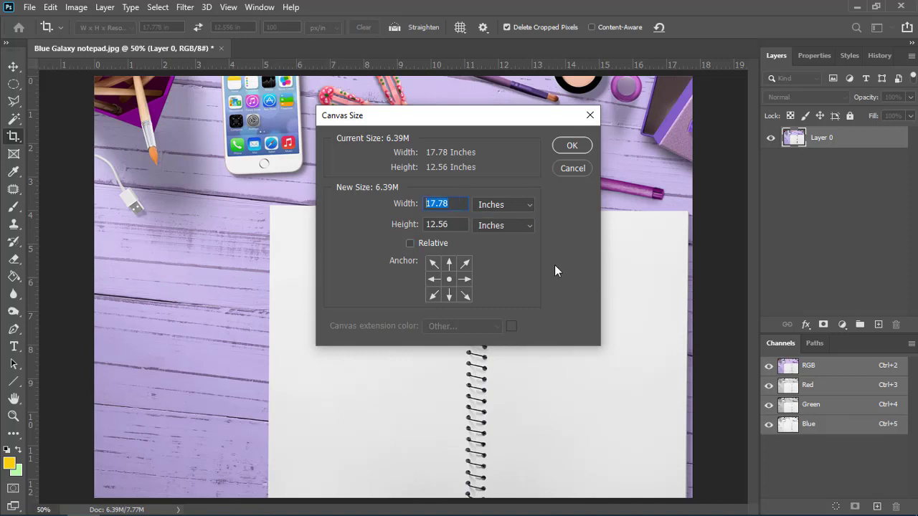
text(1)
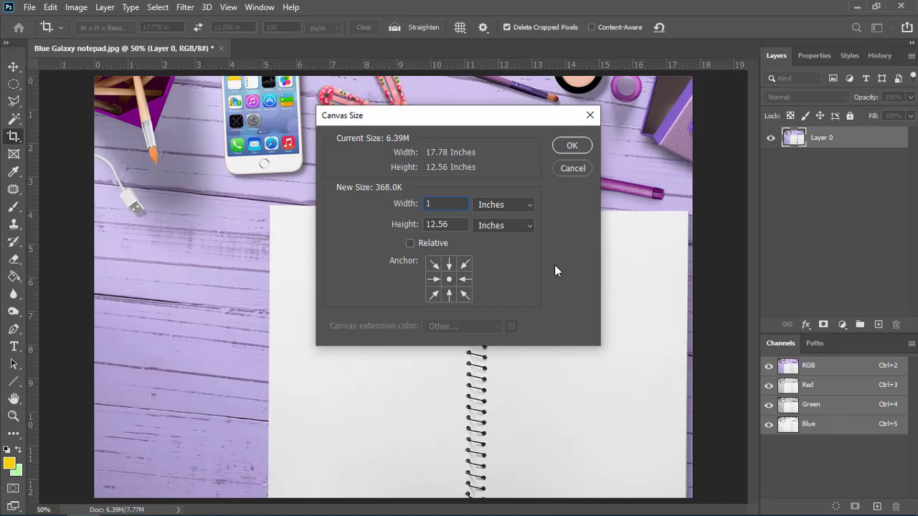
text(8)
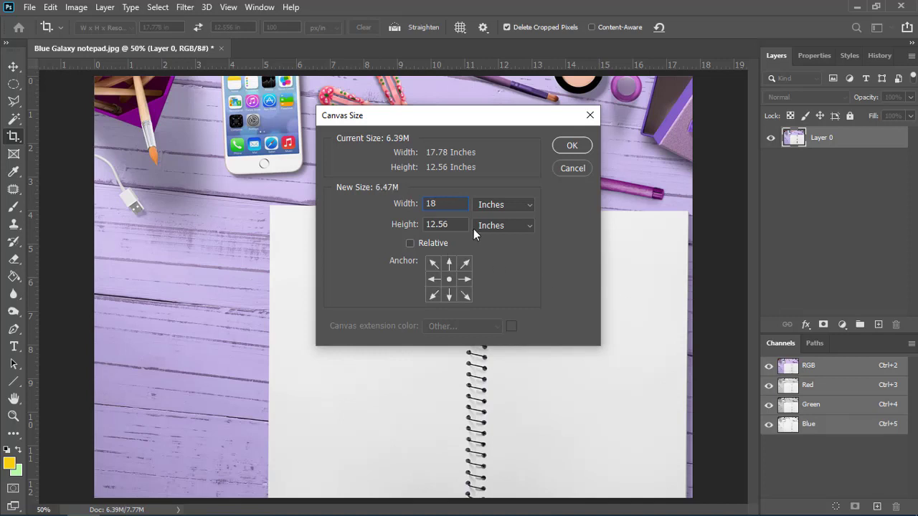
key(Tab)
text(1)
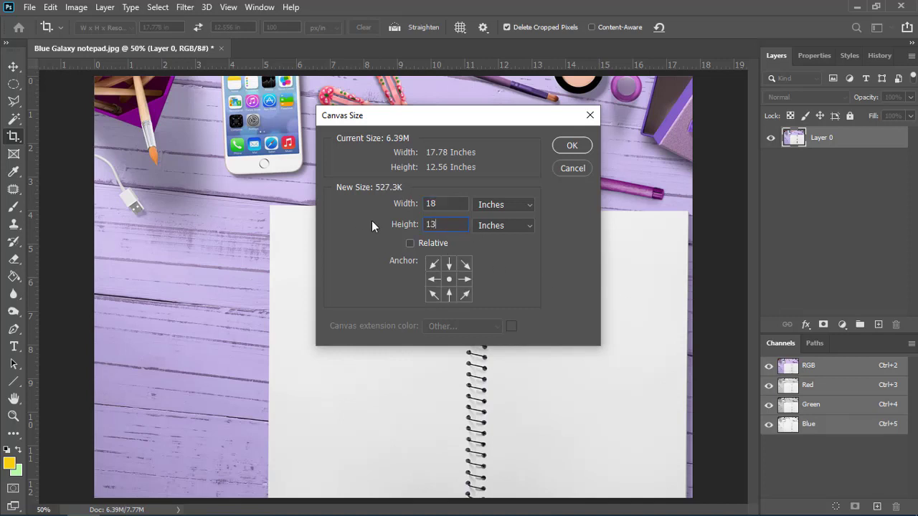
text(3)
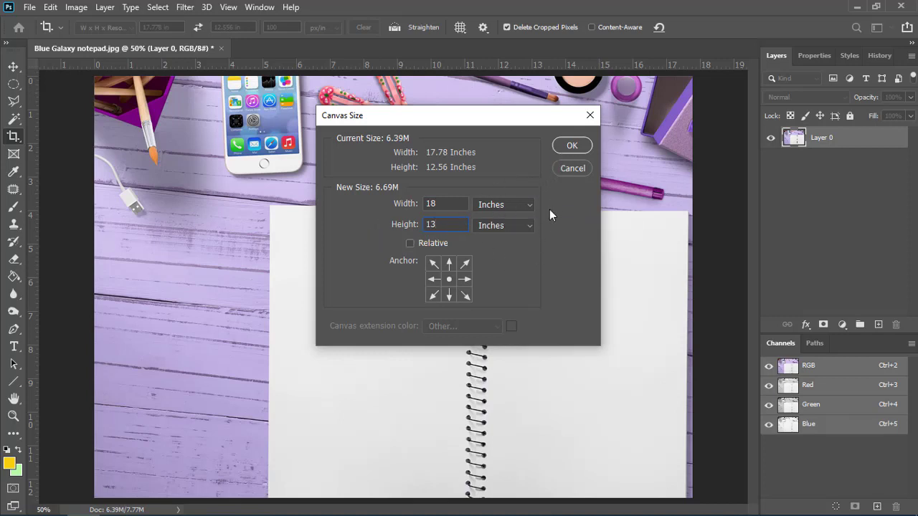
click(558, 145)
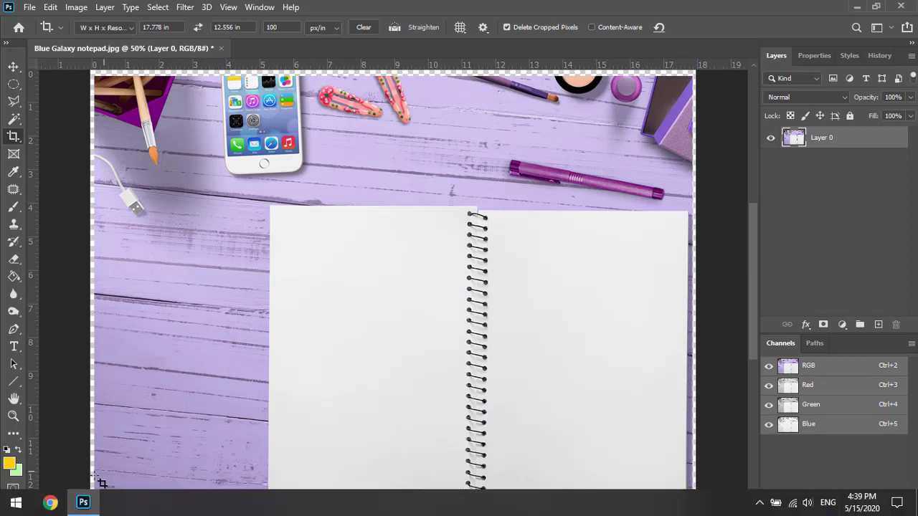
Step: Revert to the second Crop history state and enable Relative sizing in Canvas Size
click(870, 56)
click(807, 144)
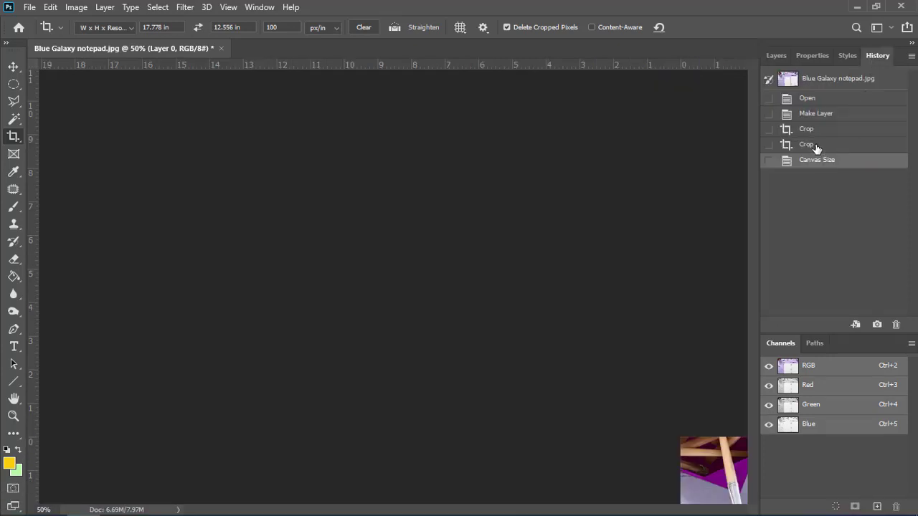
click(75, 7)
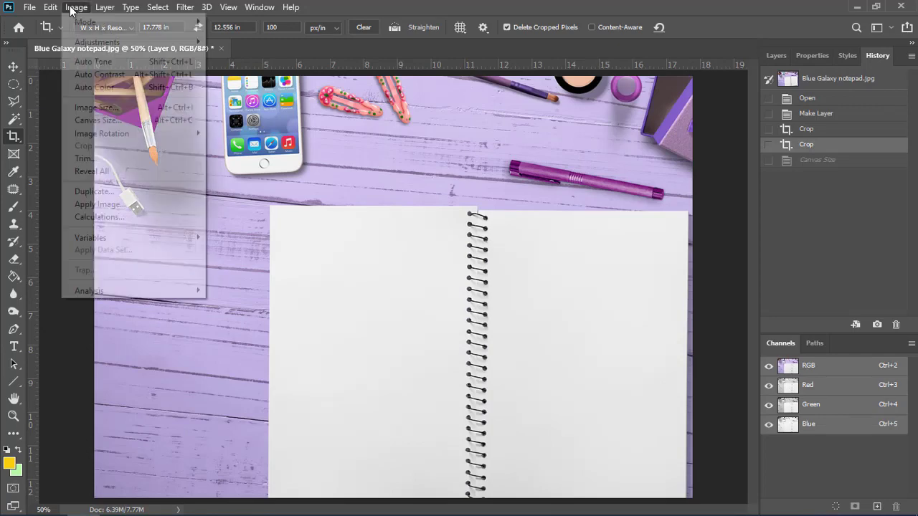
click(125, 122)
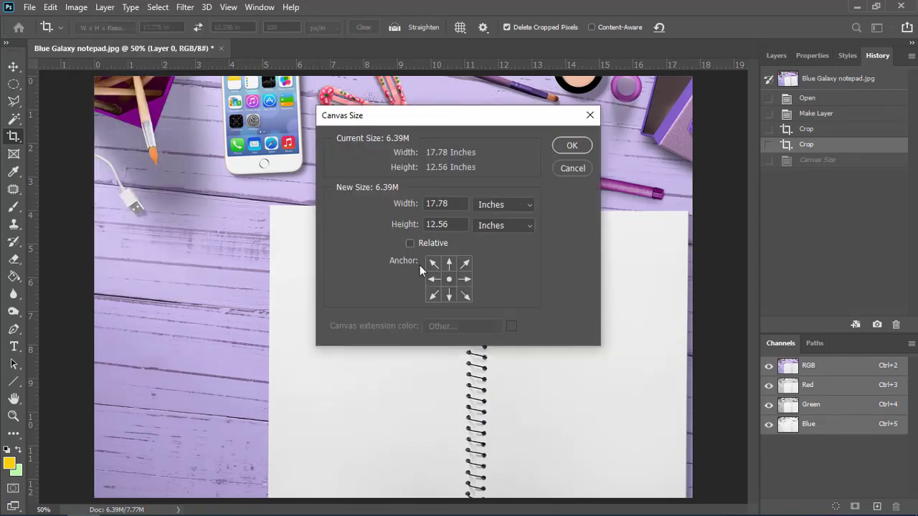
click(410, 243)
click(409, 243)
Step: Add 1 inch to both canvas width and height, then fit the canvas on screen
click(439, 204)
drag(442, 206, 419, 206)
text(1)
drag(439, 225, 423, 226)
text(1)
click(571, 147)
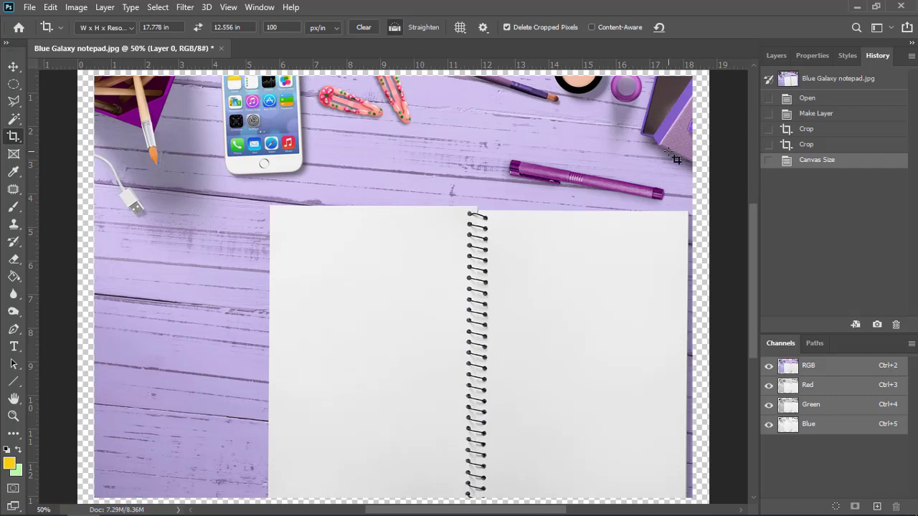
key(ctrl+0)
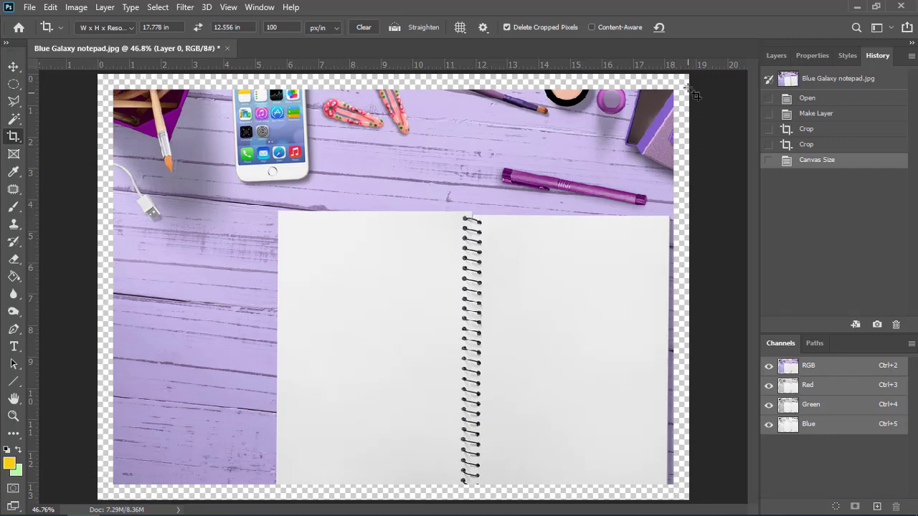
Step: Reopen Canvas Size, cancel without changes, and bring the Layers panel back into view
click(76, 7)
click(100, 119)
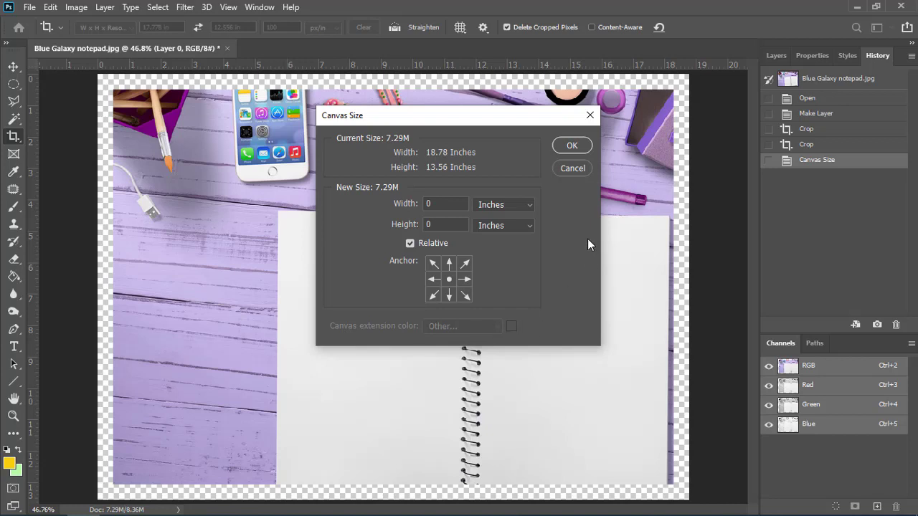
click(558, 168)
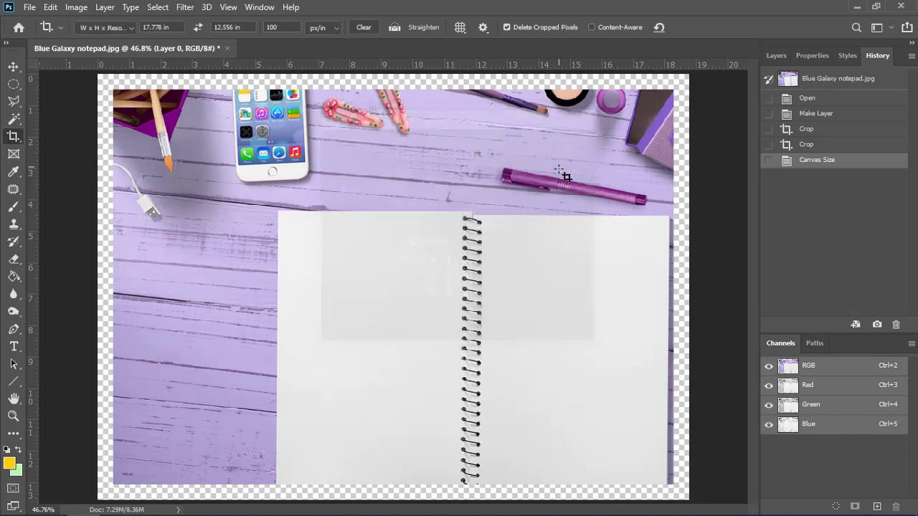
click(775, 55)
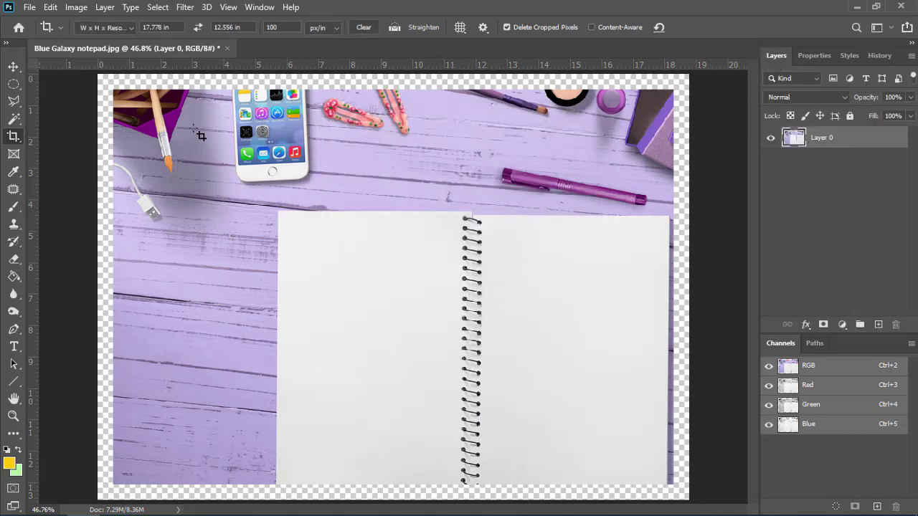
Step: Convert Layer 0 to the background layer, then choose Other... as the Canvas Size extension colour
click(105, 9)
mouse_move(141, 25)
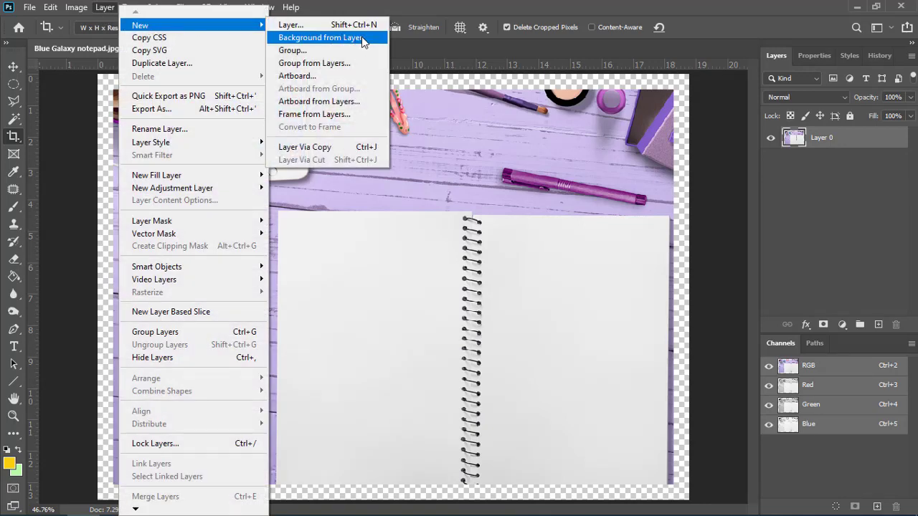
click(362, 39)
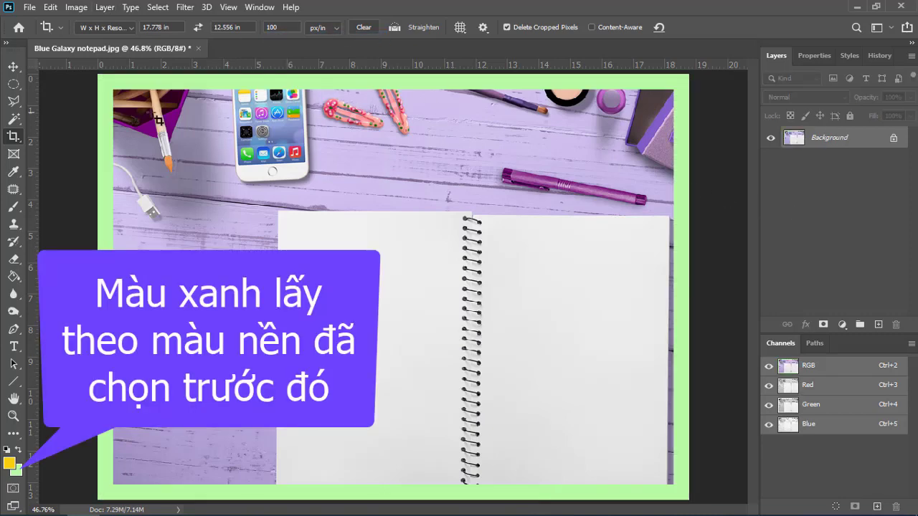
click(76, 7)
click(99, 120)
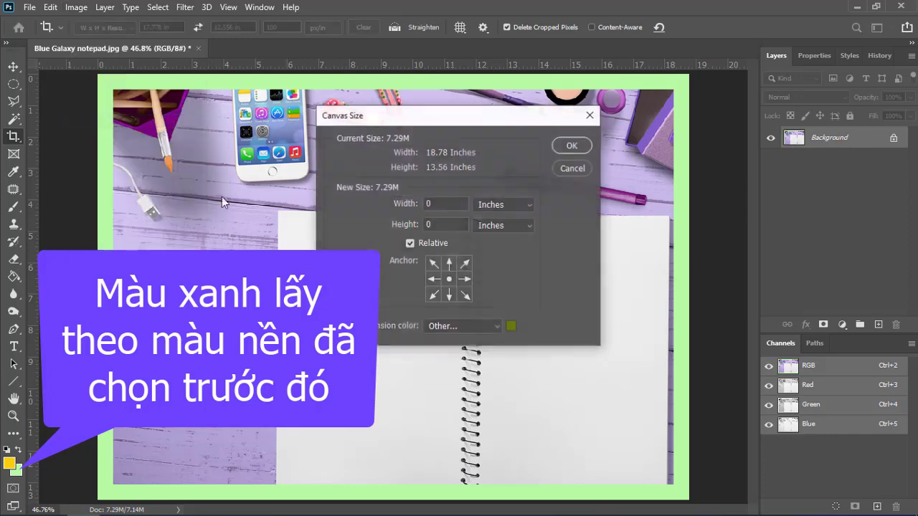
click(499, 327)
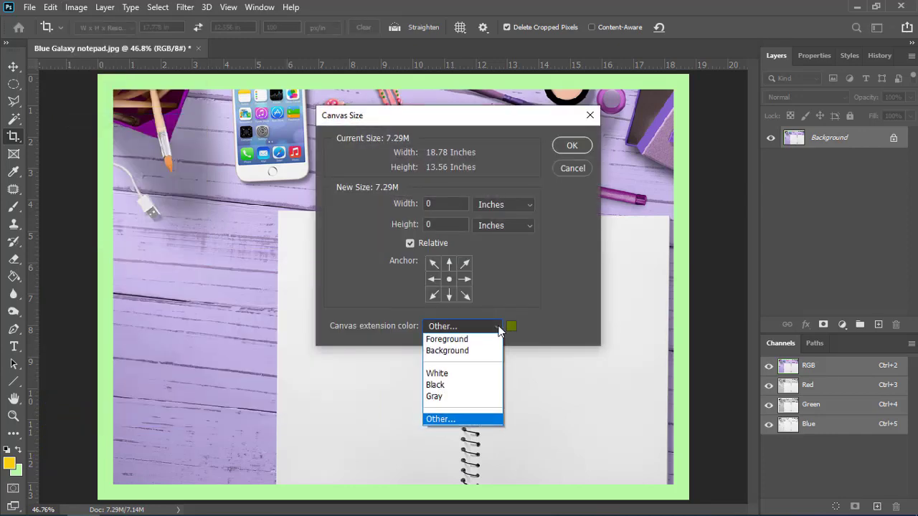
click(441, 419)
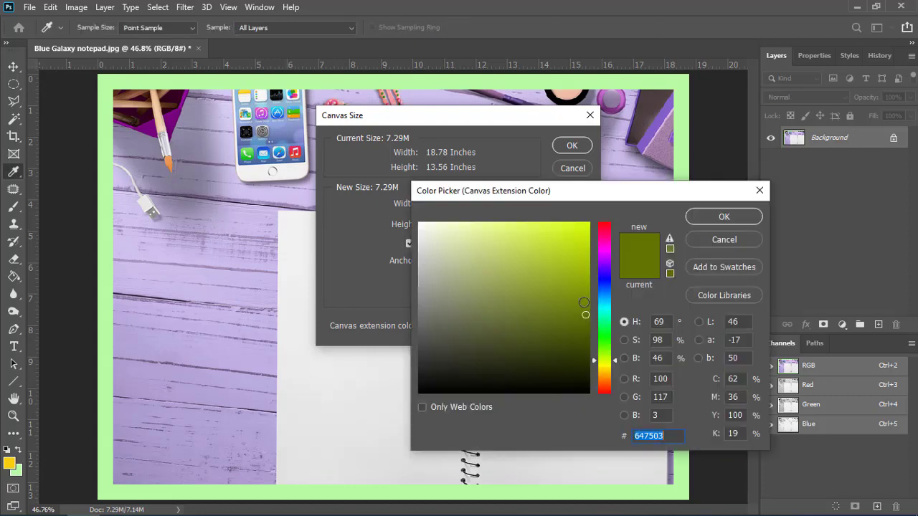
click(714, 242)
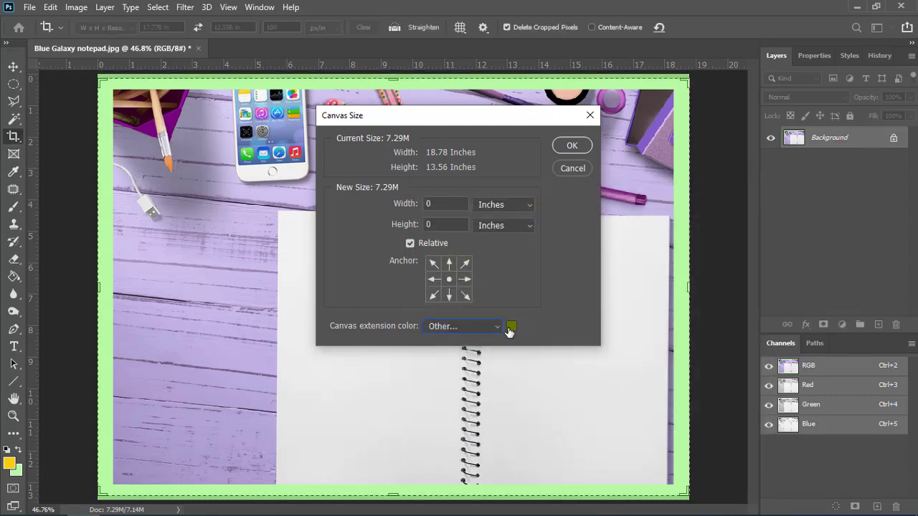
click(510, 328)
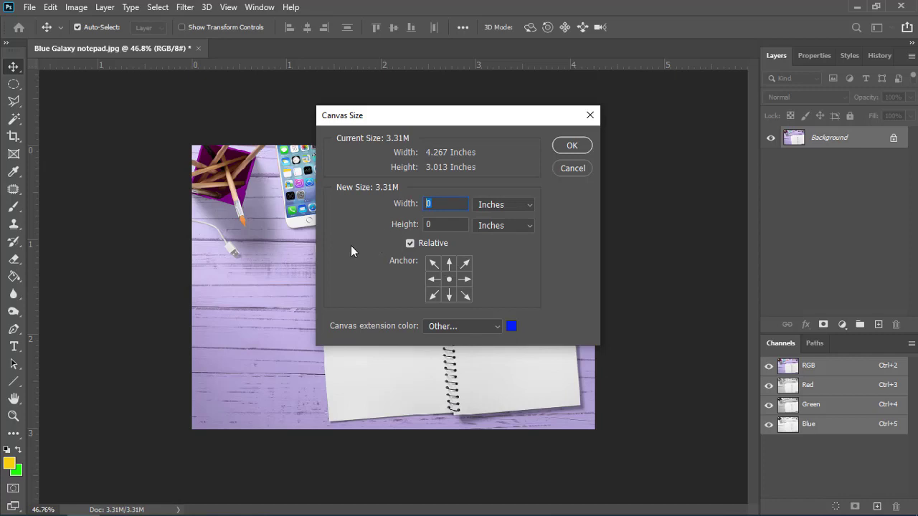
Step: Extend the width by 5 with yellow #fce702 as extension colour, then undo it
text(5)
click(511, 326)
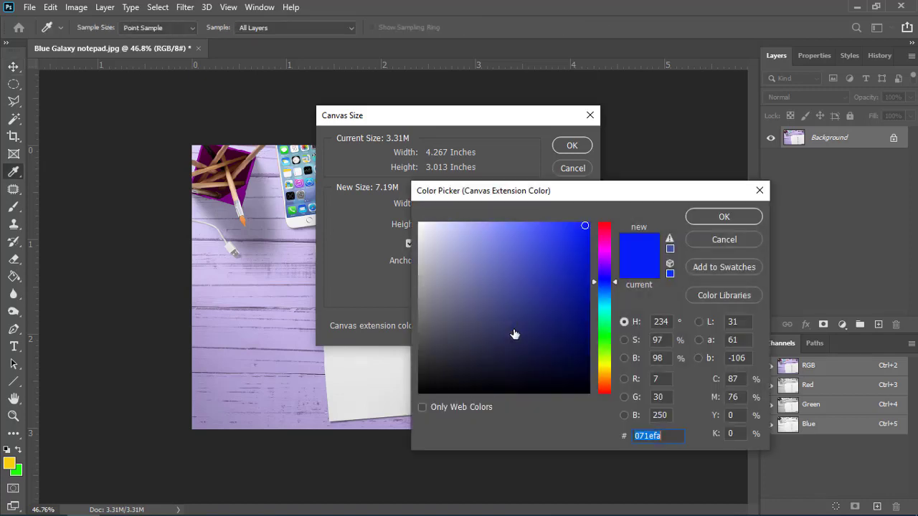
click(606, 367)
click(587, 225)
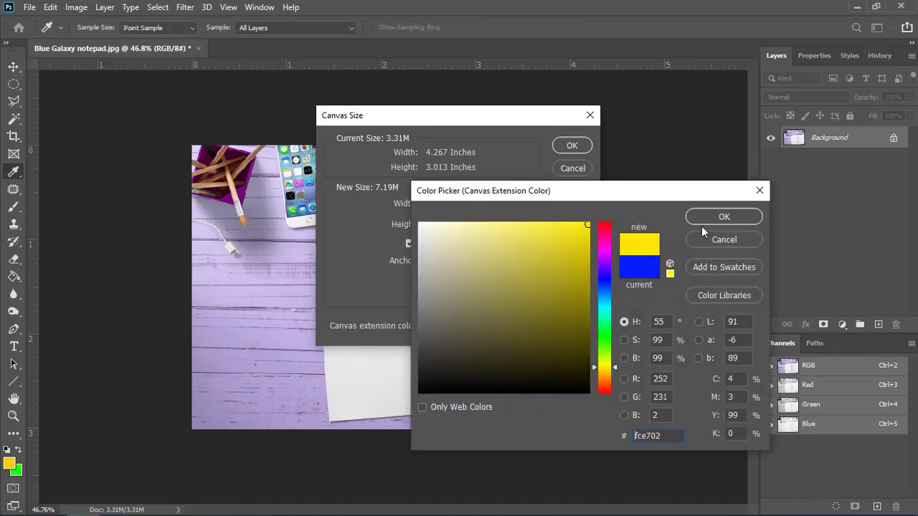
click(713, 218)
click(565, 145)
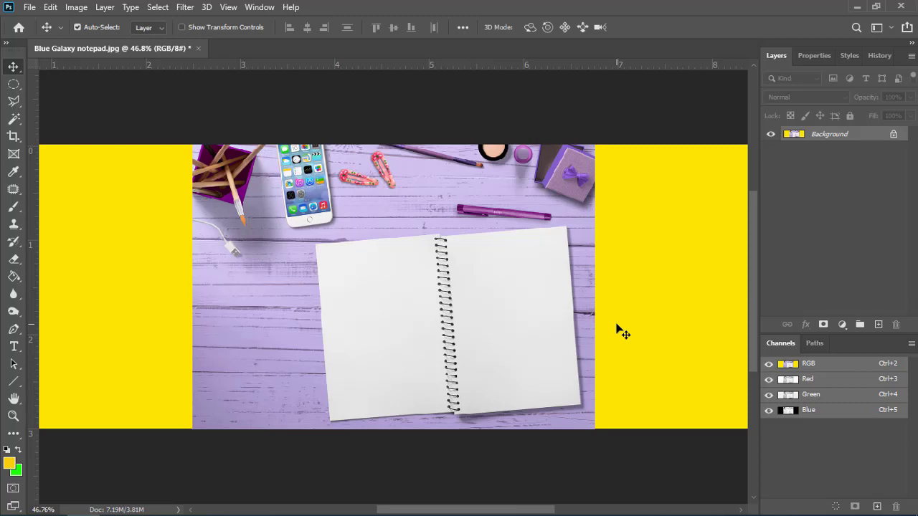
key(ctrl+z)
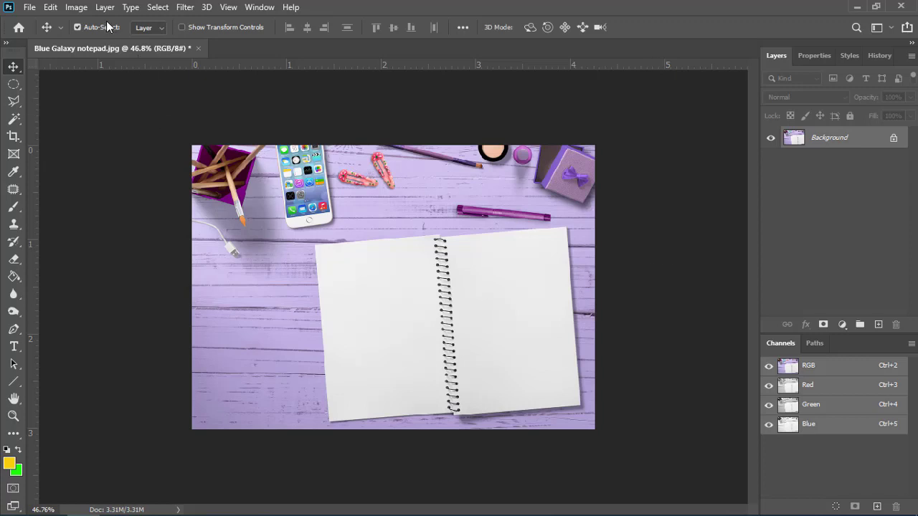
Step: Anchor the canvas middle-left and add 5 inches of relative width, extending yellow rightward
click(76, 7)
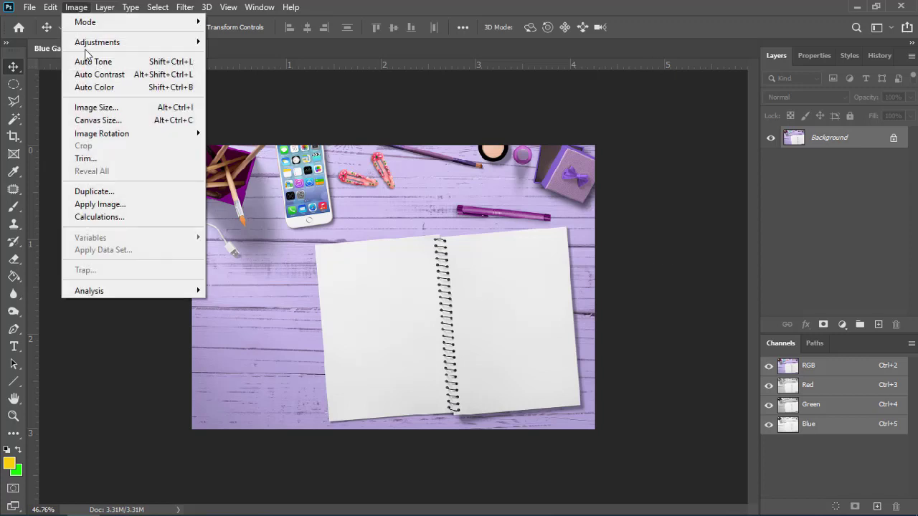
click(115, 121)
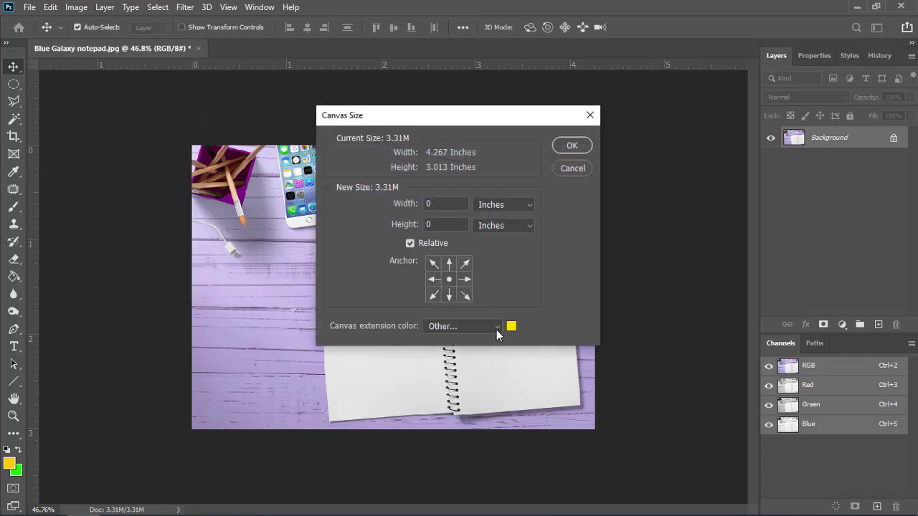
click(432, 280)
click(406, 204)
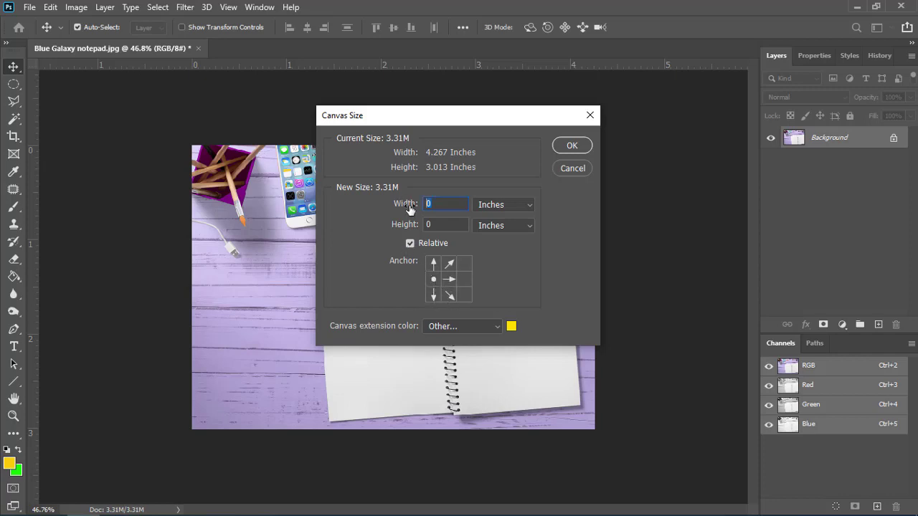
text(5)
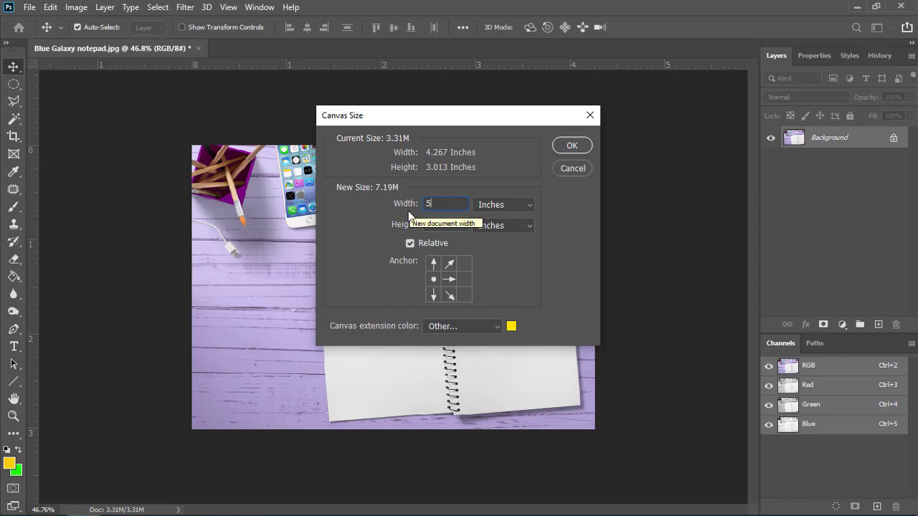
click(564, 145)
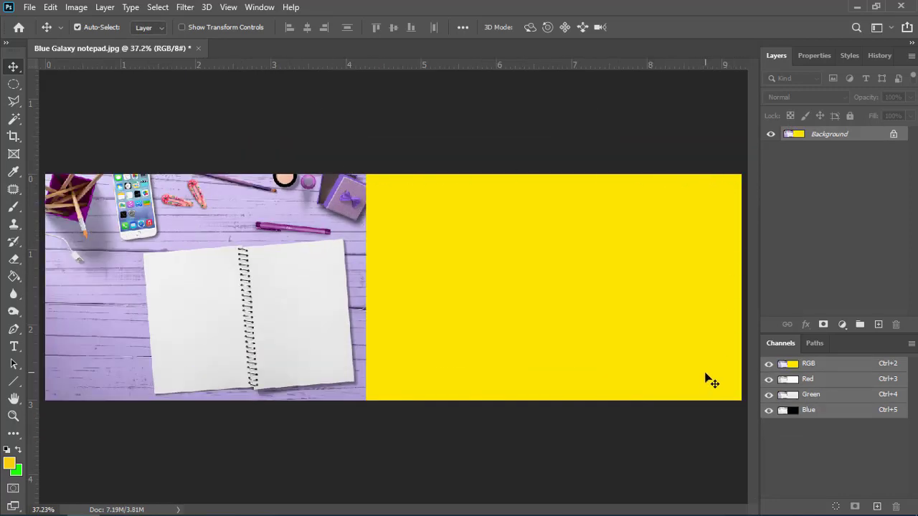